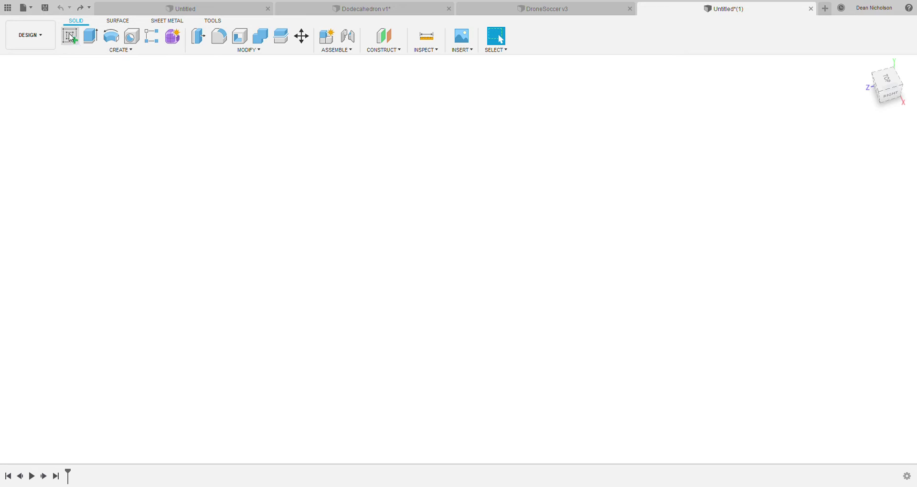
Sketch a five-sided circumscribed polygon centred on the origin of the top plane, one side vertical, with sides about 48 mm long
left_click(70, 37)
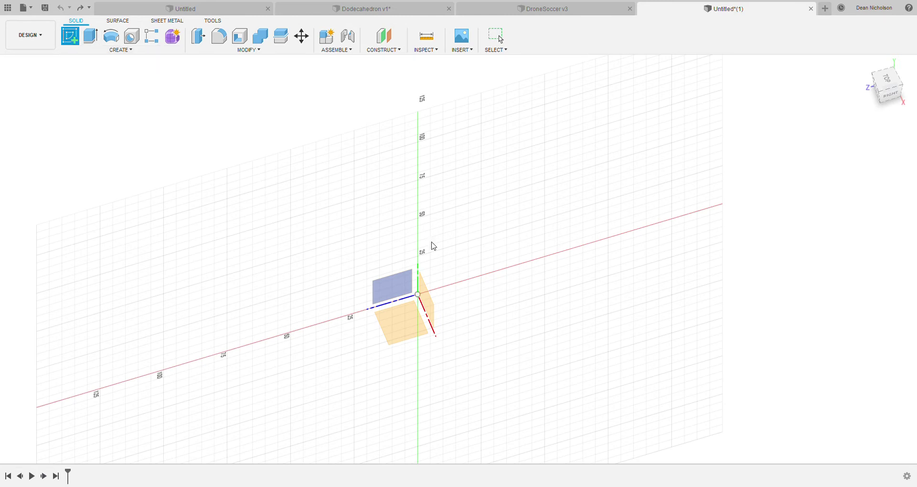
left_click(409, 330)
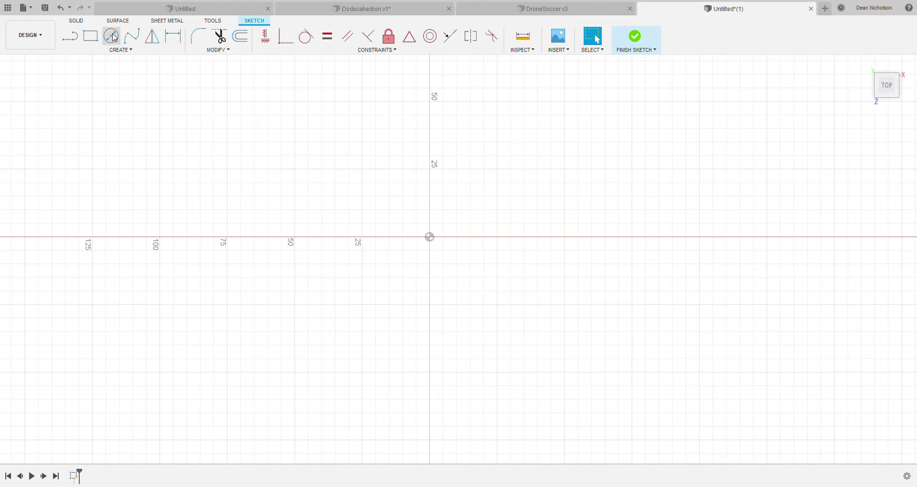
left_click(119, 50)
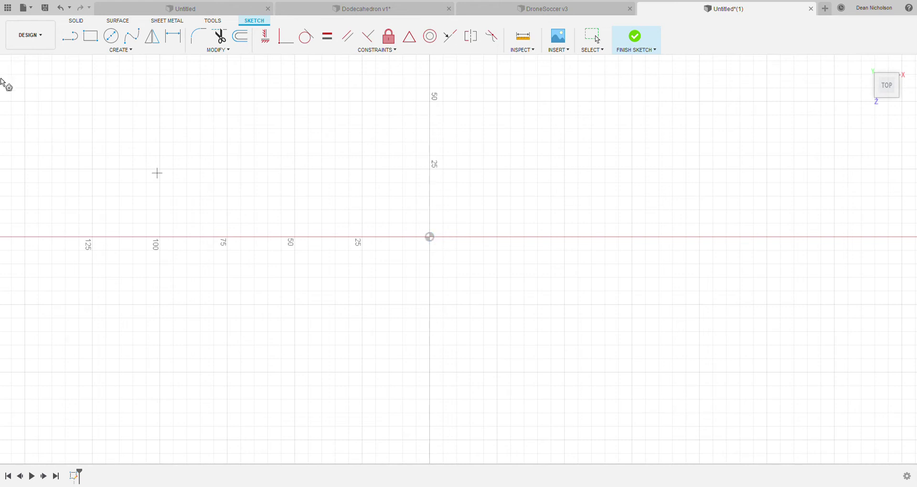
left_click(123, 52)
left_click(429, 236)
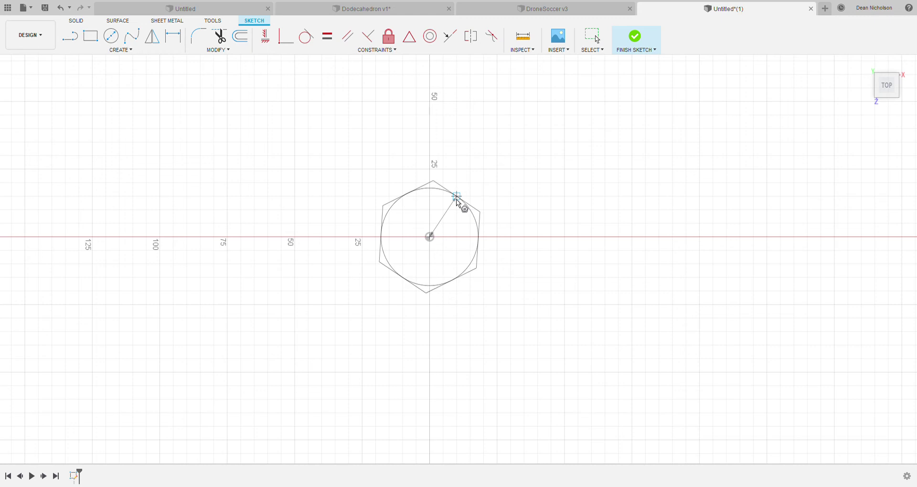
type("5")
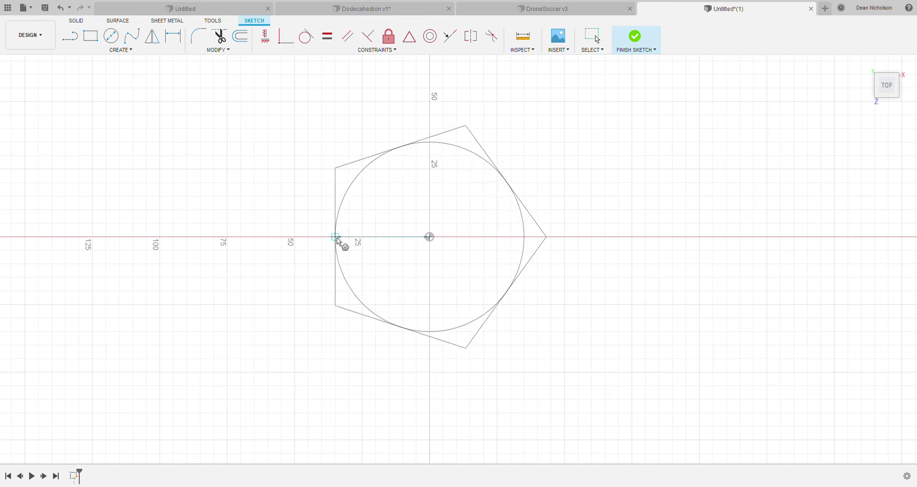
left_click(341, 240)
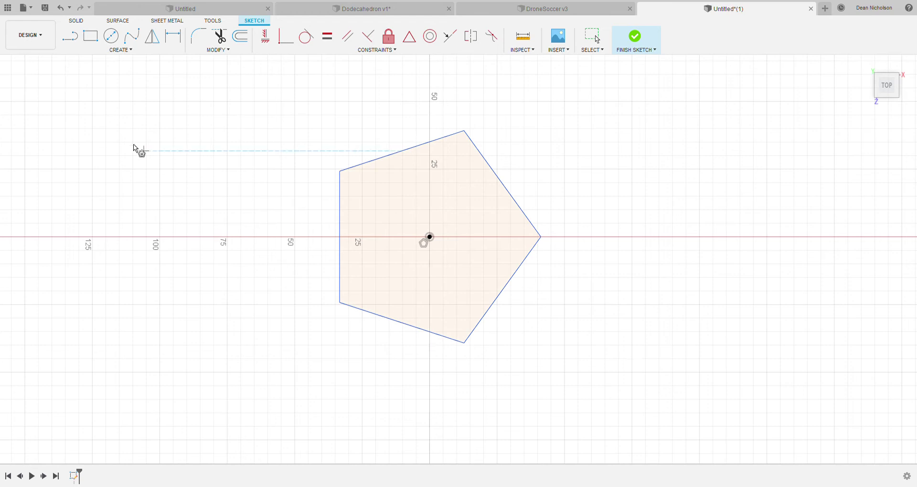
Dimension the pentagon's vertical side to 20 mm
left_click(174, 40)
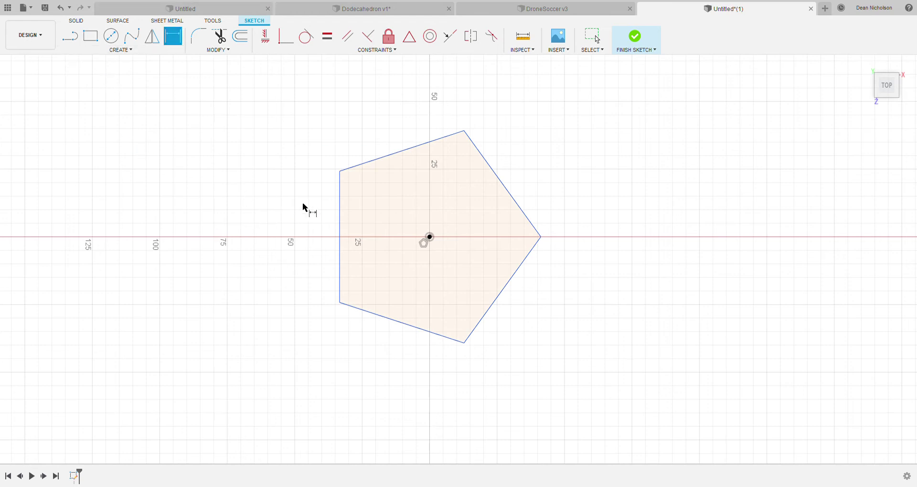
left_click(339, 228)
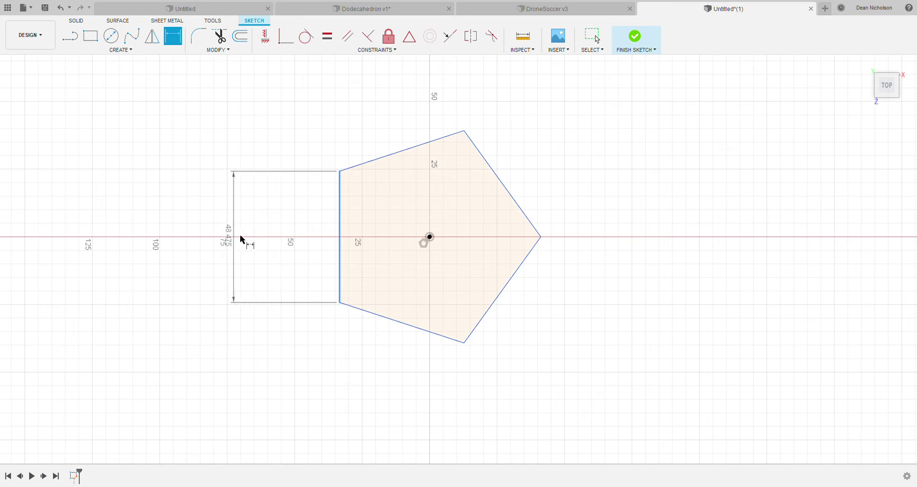
left_click(247, 242)
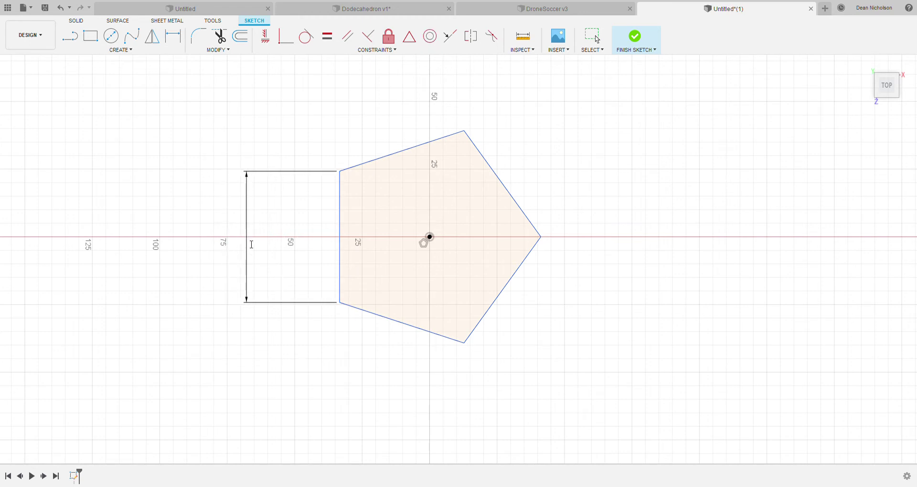
type("20")
key("Return")
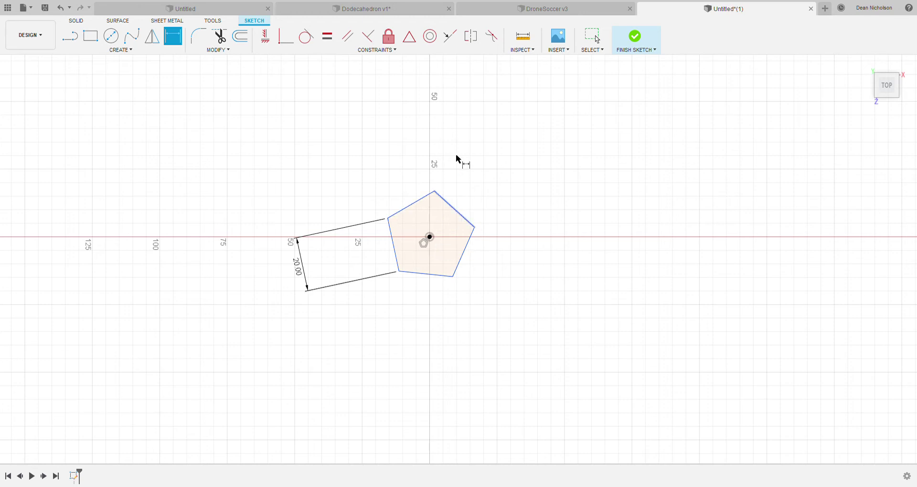
scroll(483, 240, "down", 1)
scroll(482, 239, "up", 3)
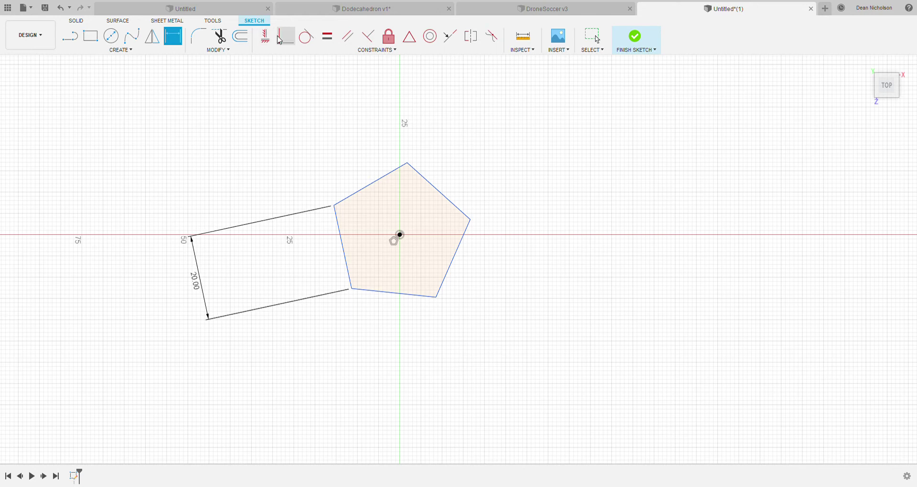
left_click(401, 235)
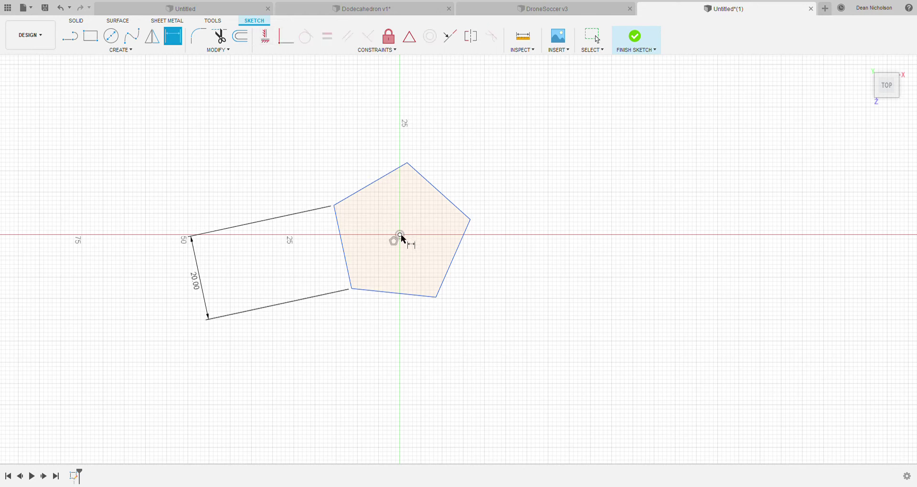
left_click(471, 220)
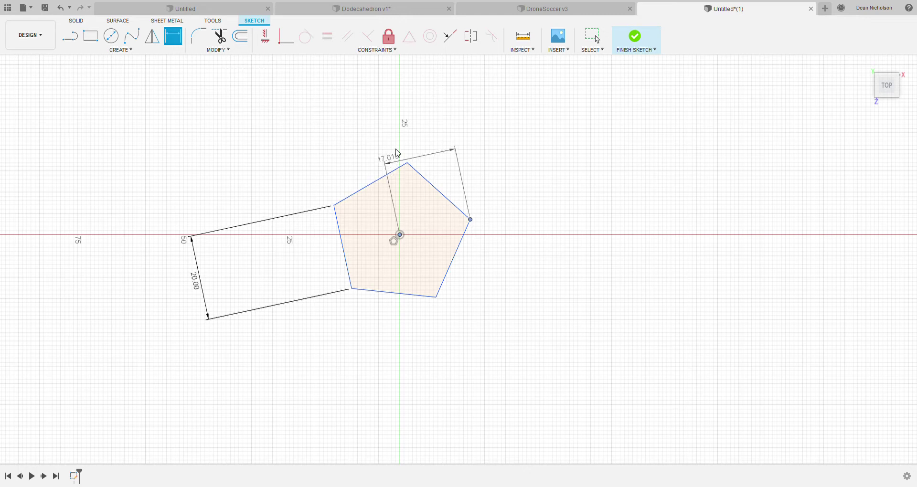
key("Escape")
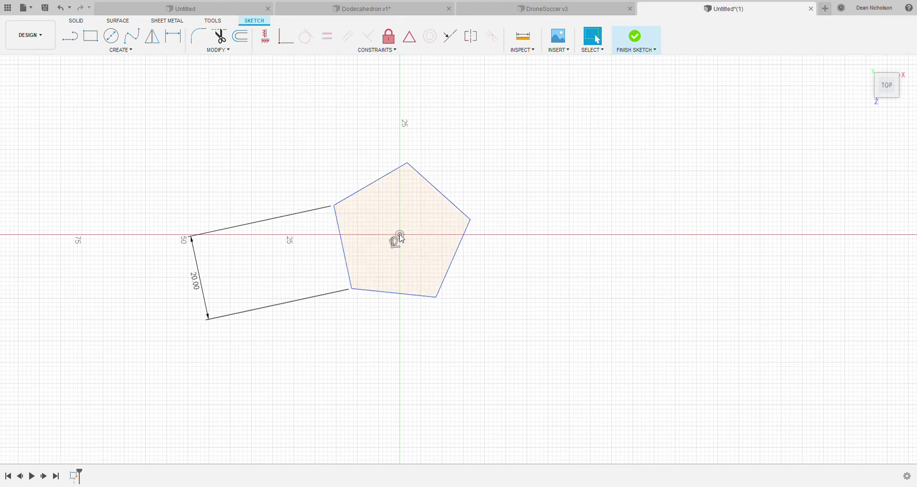
Constrain the pentagon's vertex opposite the dimensioned side to lie horizontally in line with the origin
left_click(400, 236)
left_click(266, 36)
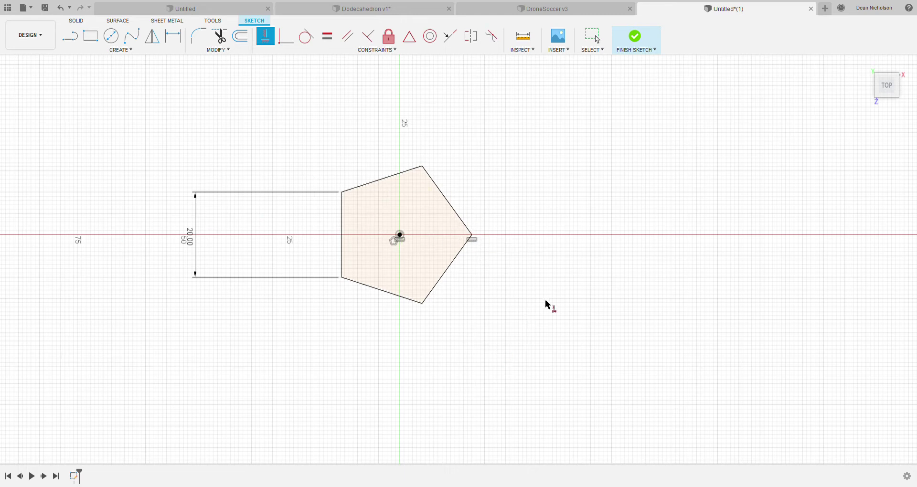
key("Escape")
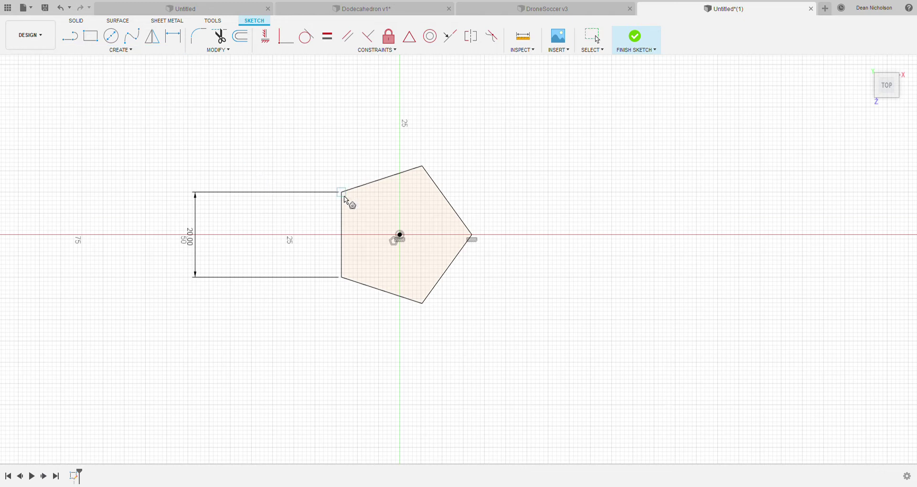
Draw a larger five-sided circumscribed polygon around the first one, centred on the origin with its flat side vertical
left_click(400, 234)
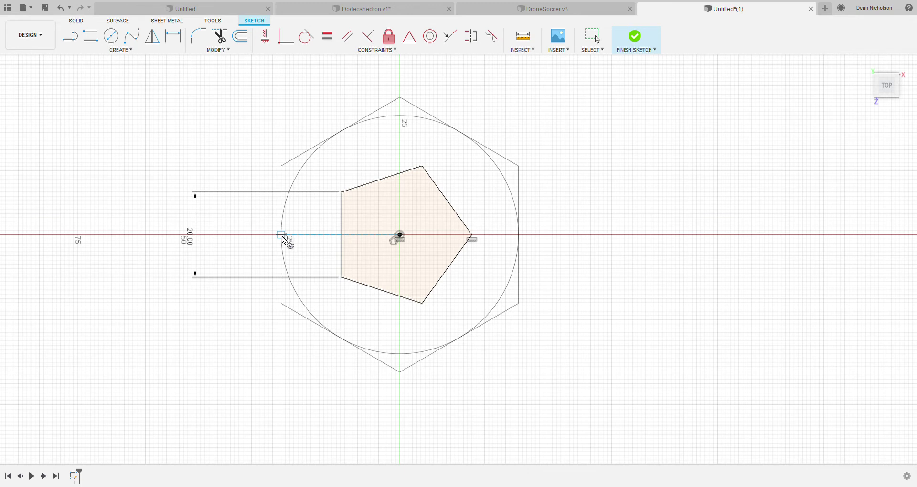
type("5")
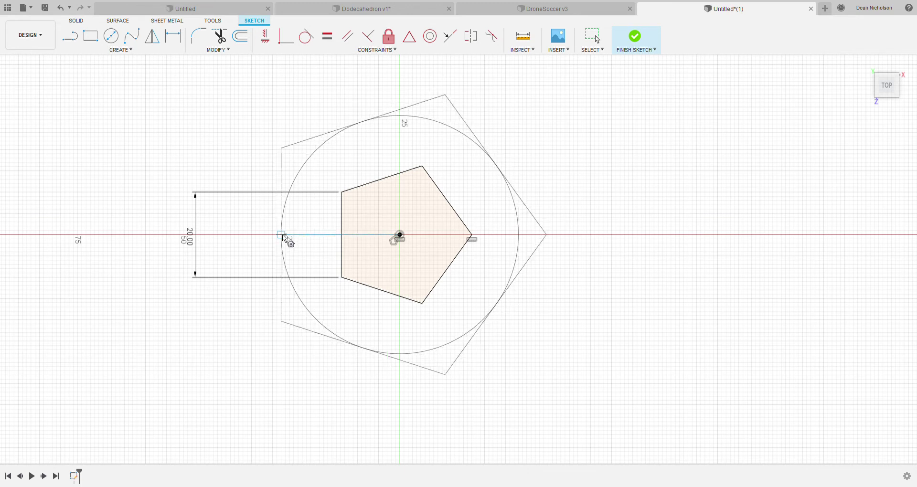
left_click(283, 236)
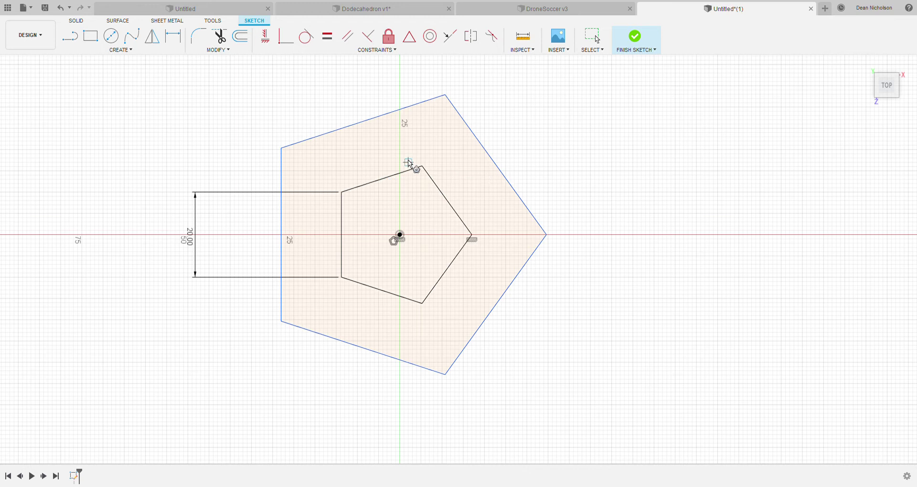
key("Escape")
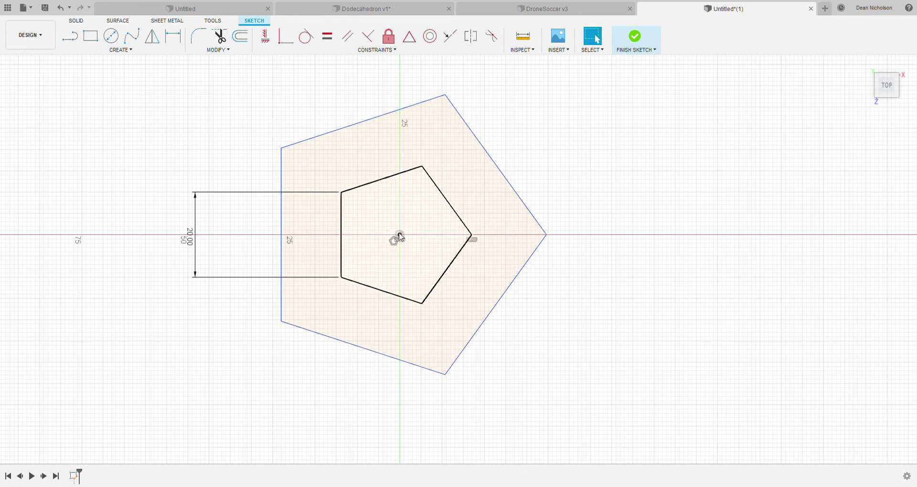
Constrain the outer pentagon's vertex on the horizontal axis to stay horizontally aligned with the origin
left_click(400, 236)
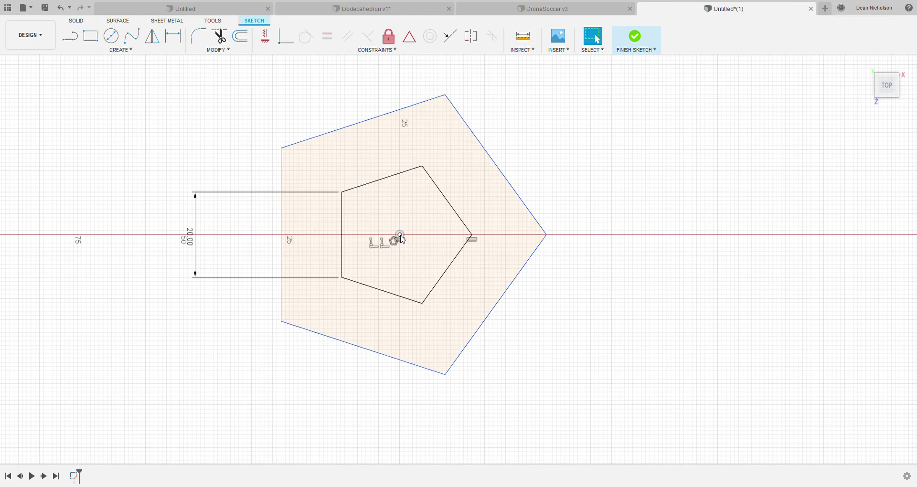
left_click(546, 235)
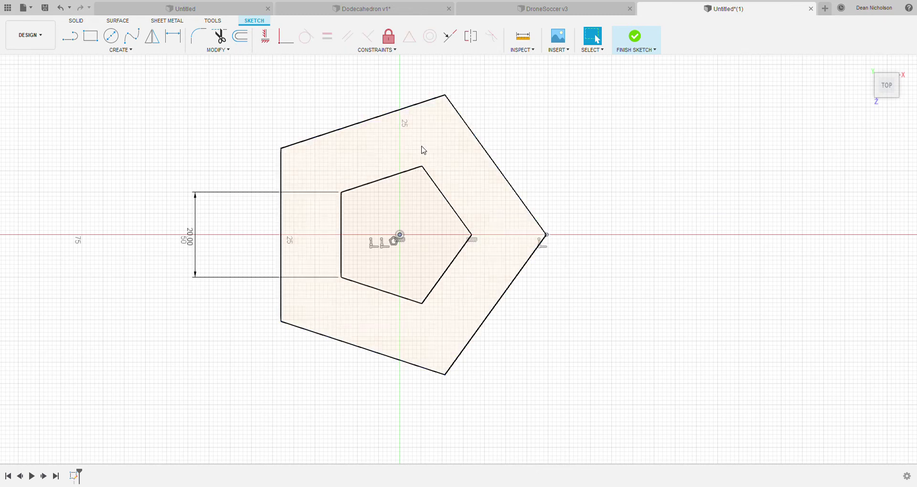
left_click(266, 37)
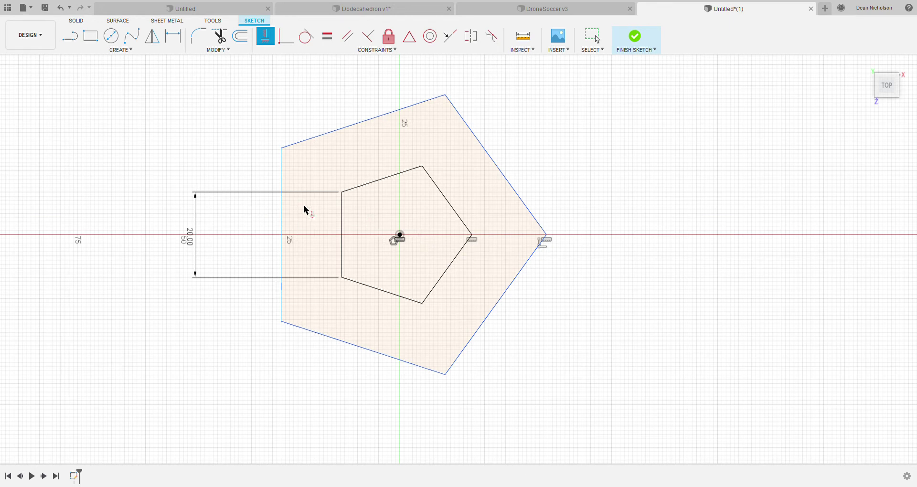
key("Escape")
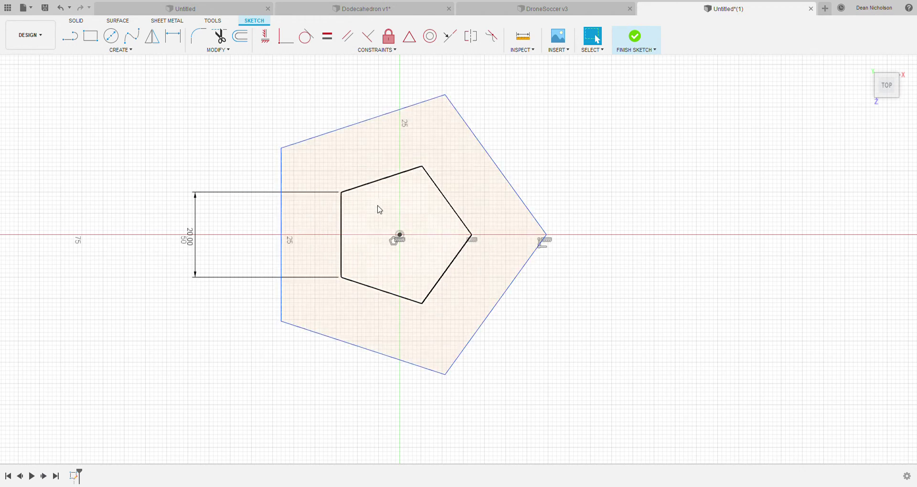
Draw a vertical line joining the upper and lower vertices of the inner pentagon
left_click(69, 38)
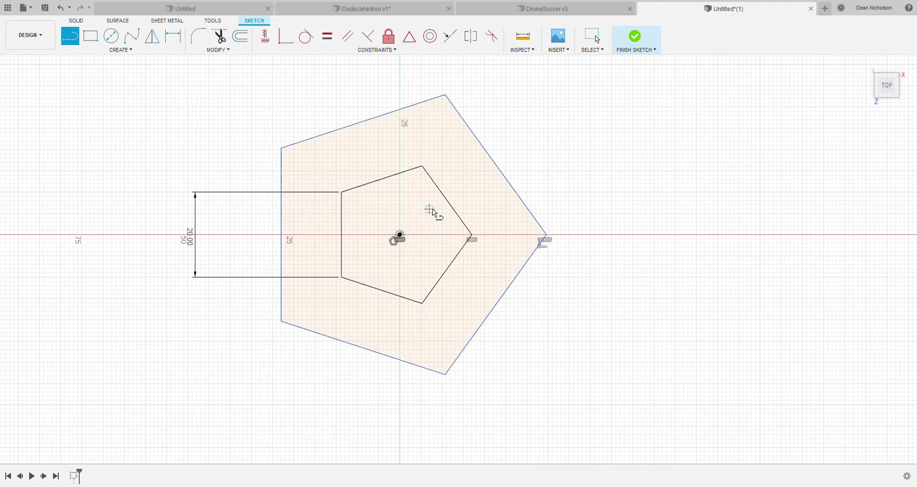
left_click(422, 166)
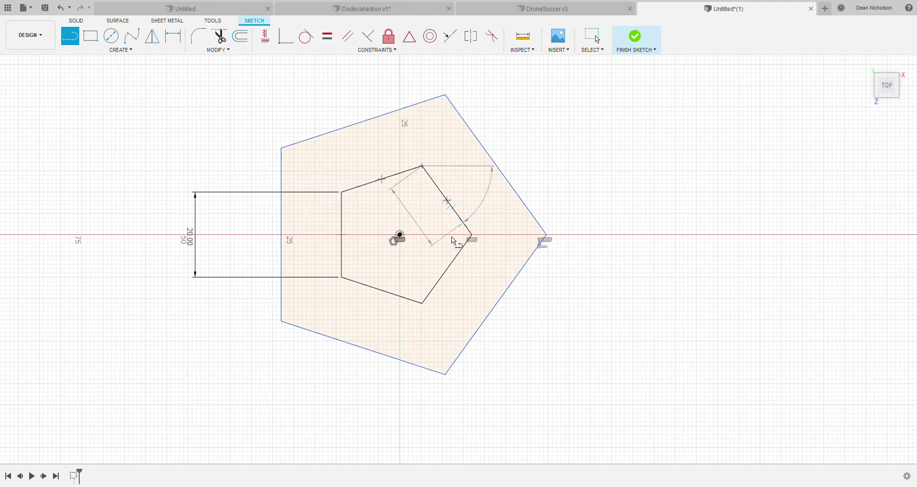
left_click(423, 303)
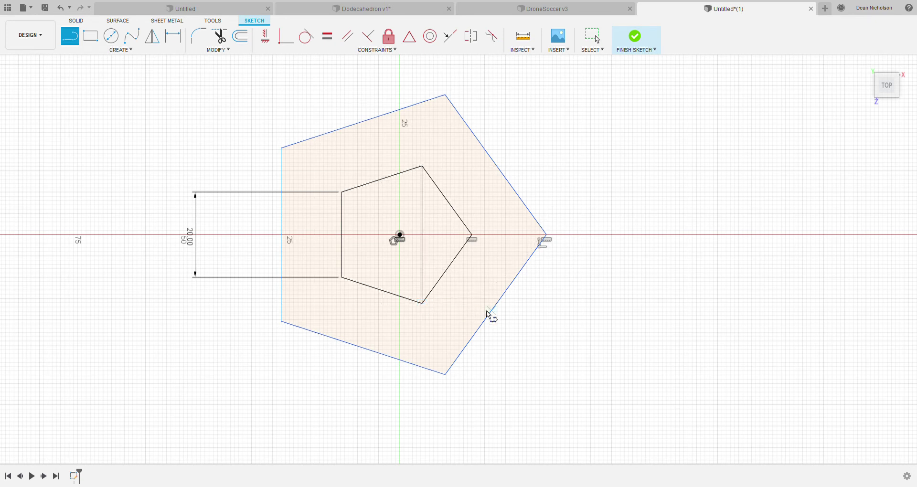
key("Escape")
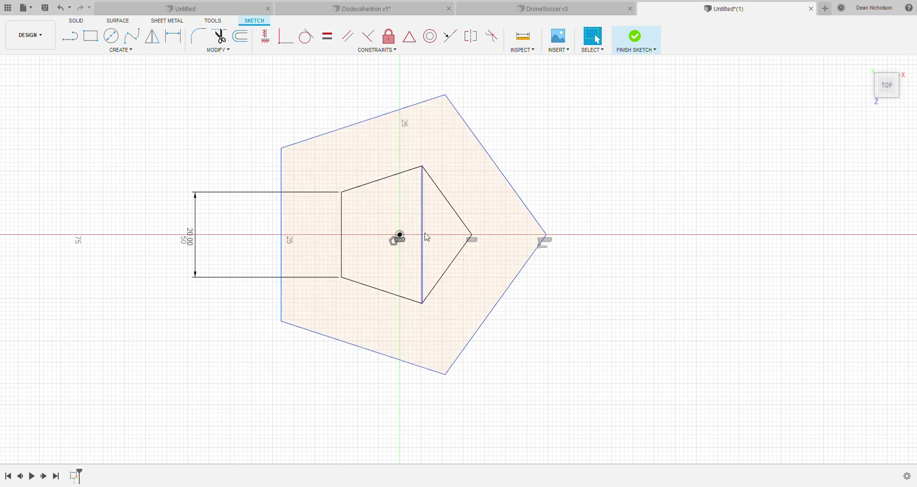
Draw a line from the midpoint of the inner pentagon's vertical side to the midpoint of the vertical diagonal, and finish the sketch
left_click(71, 37)
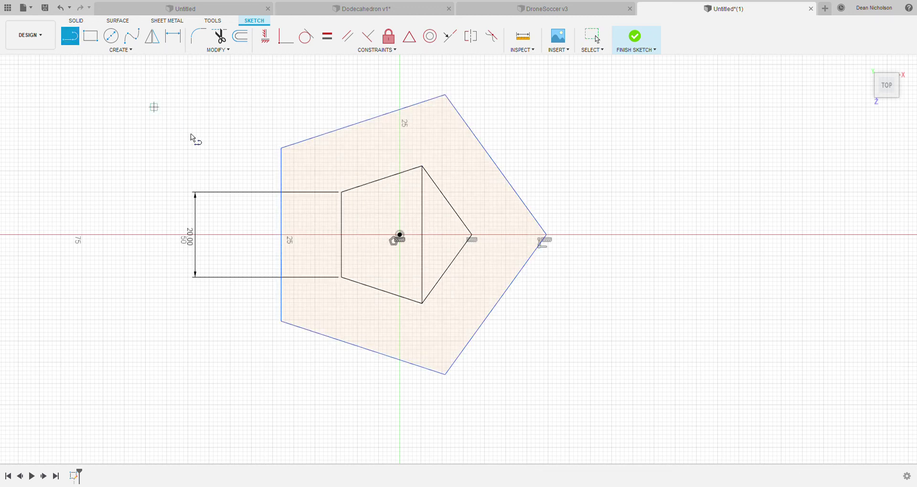
left_click(342, 234)
double_click(424, 238)
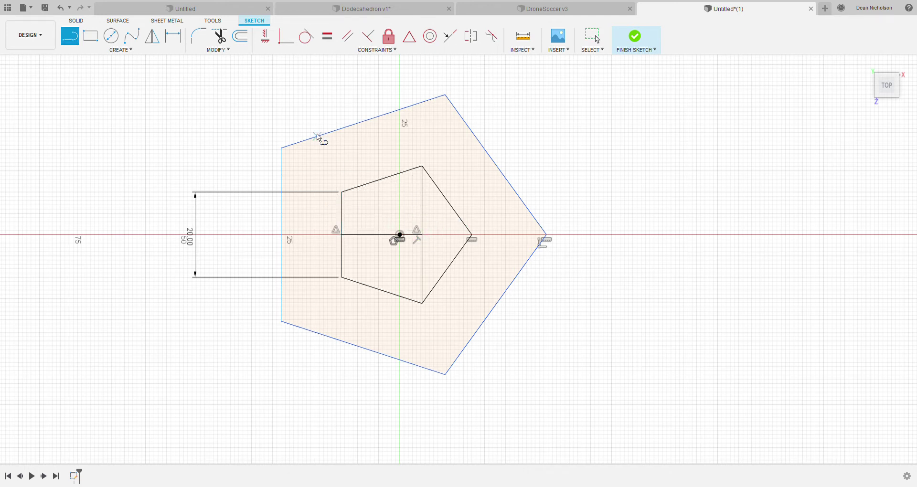
key("Escape")
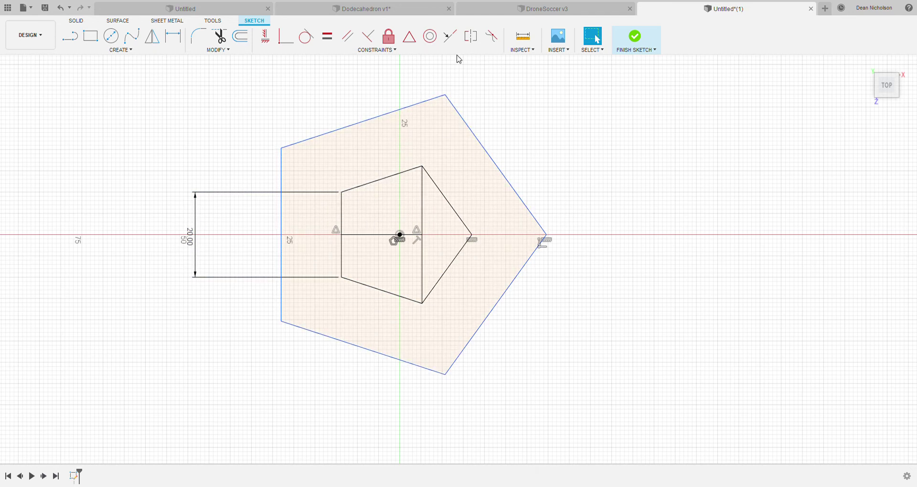
left_click(637, 42)
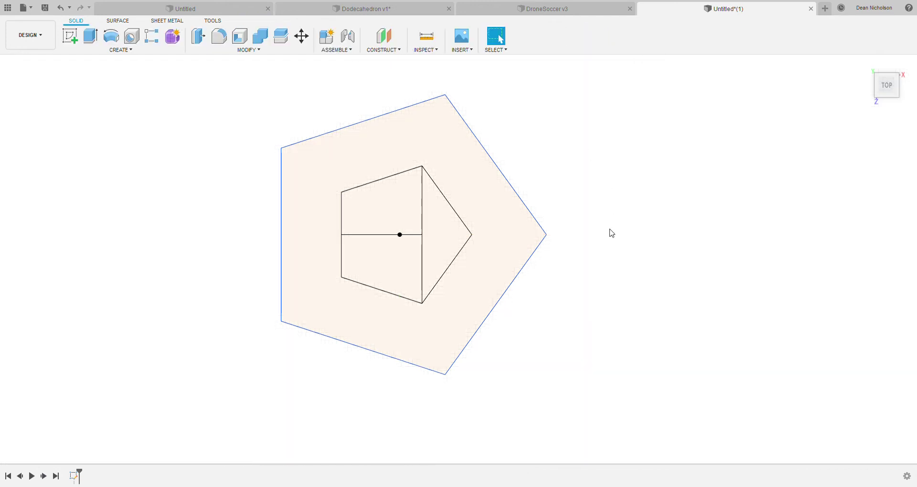
Start a new sketch on the vertical front plane through the origin
mouse_move(605, 245)
middle_mouse_down("shift")
mouse_move(601, 199)
mouse_move(627, 199)
mouse_move(583, 201)
mouse_move(581, 211)
mouse_move(572, 203)
middle_mouse_up("shift")
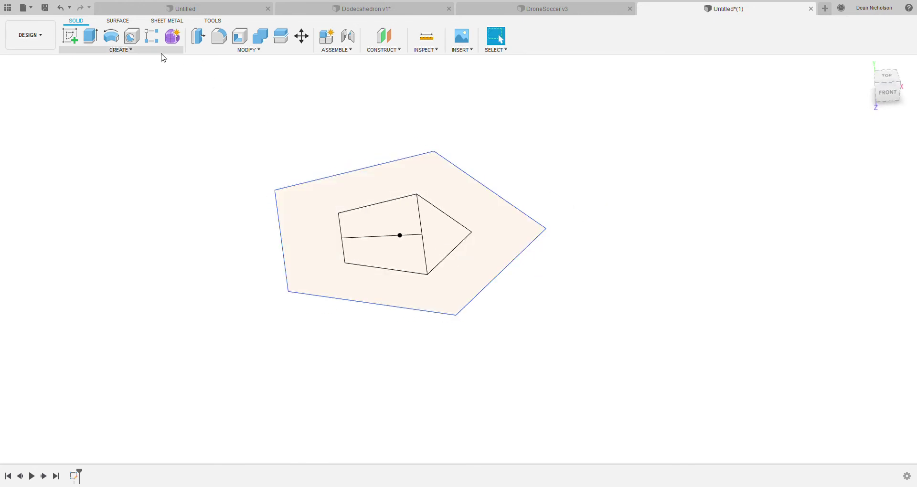
left_click(68, 37)
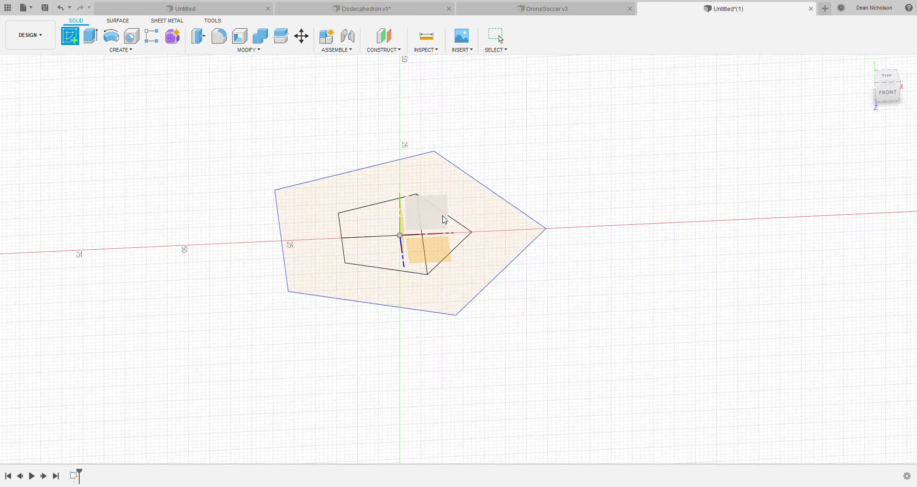
left_click(431, 214)
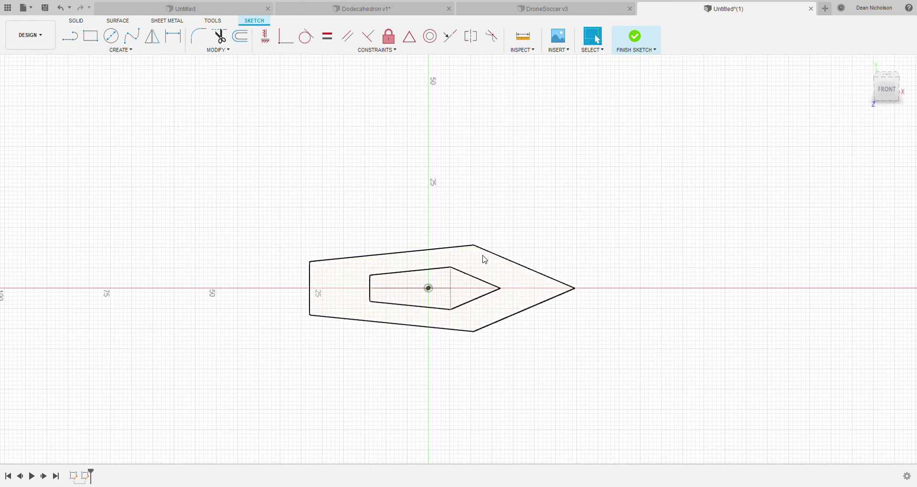
Draw a vertical construction guide line upward from the midpoint of the outer pentagon's vertical side
left_click(70, 35)
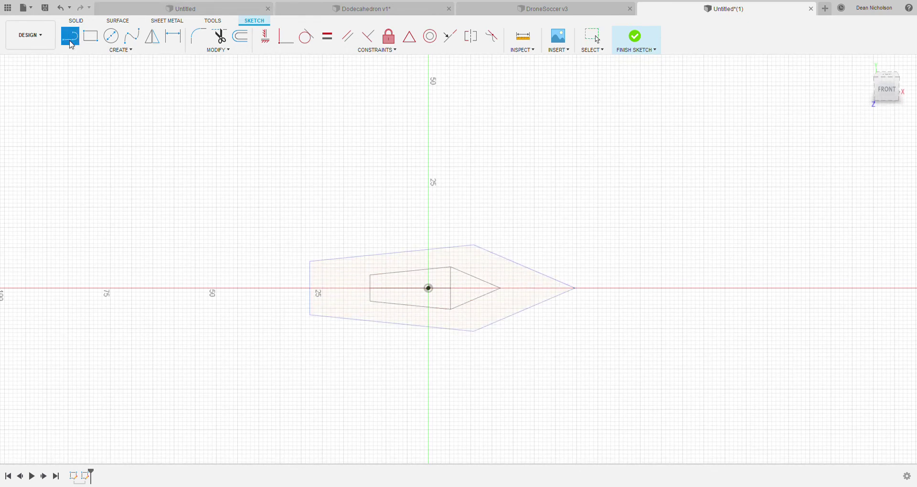
left_click(310, 288)
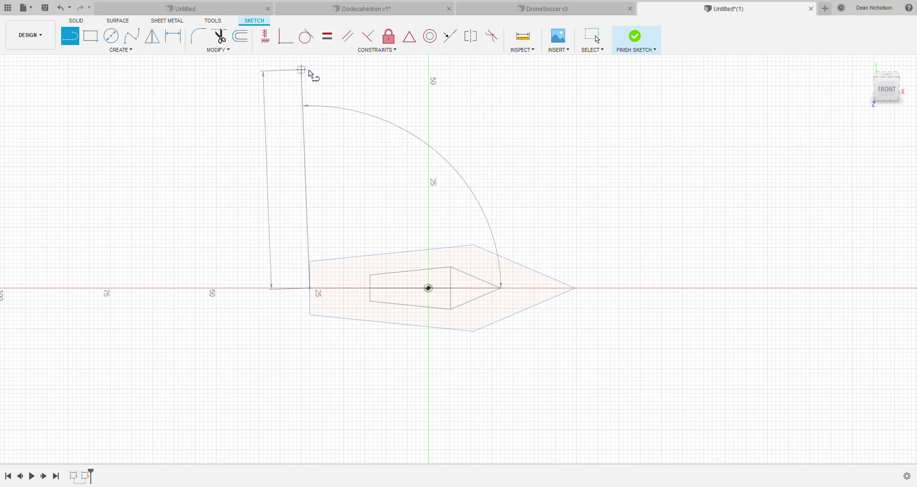
left_click(310, 70)
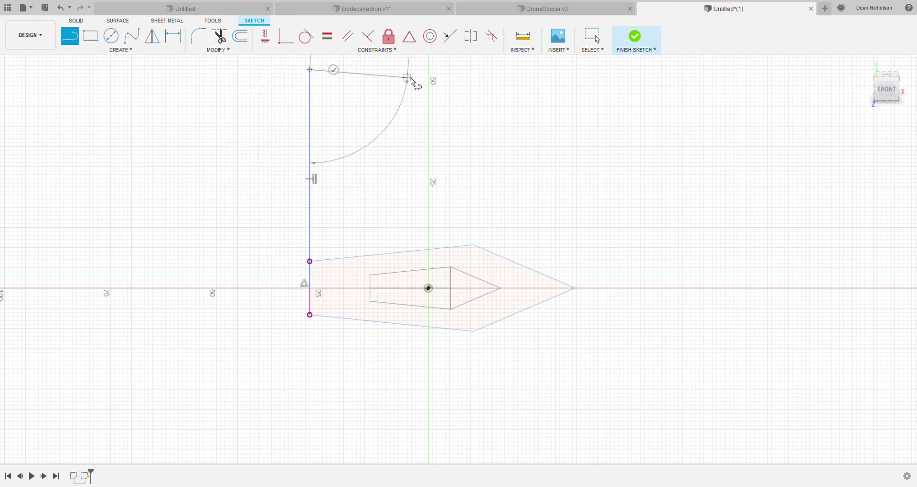
left_click(336, 72)
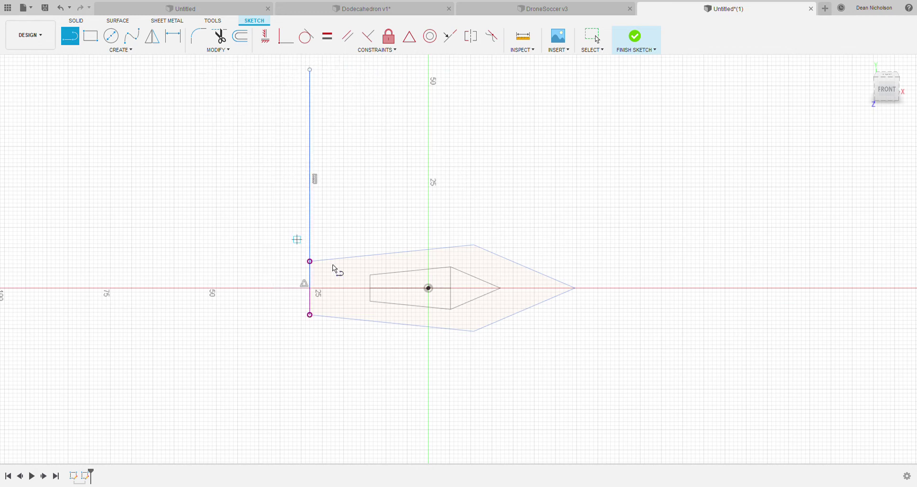
Draw a slanted line from the midpoint of the inner pentagon's vertical side to the vertical line, and trace the inner pentagon's midline to the diagonal's midpoint
left_click(371, 288)
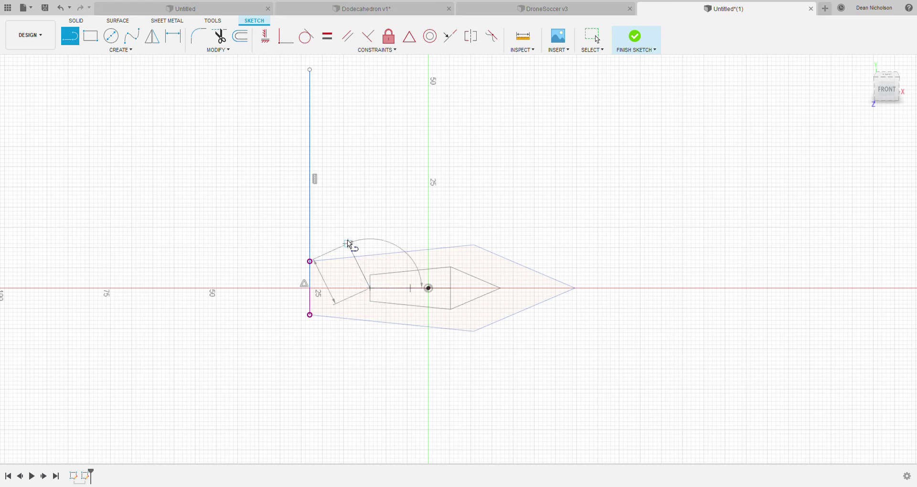
double_click(311, 211)
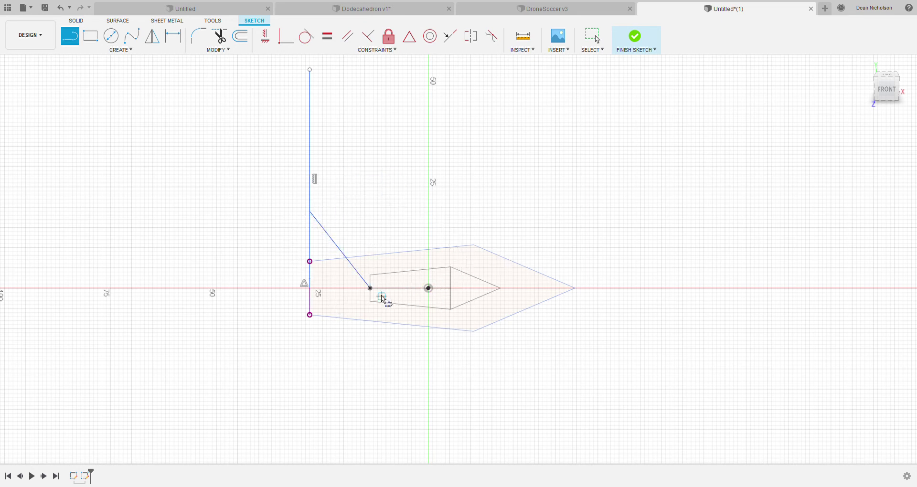
left_click(451, 288)
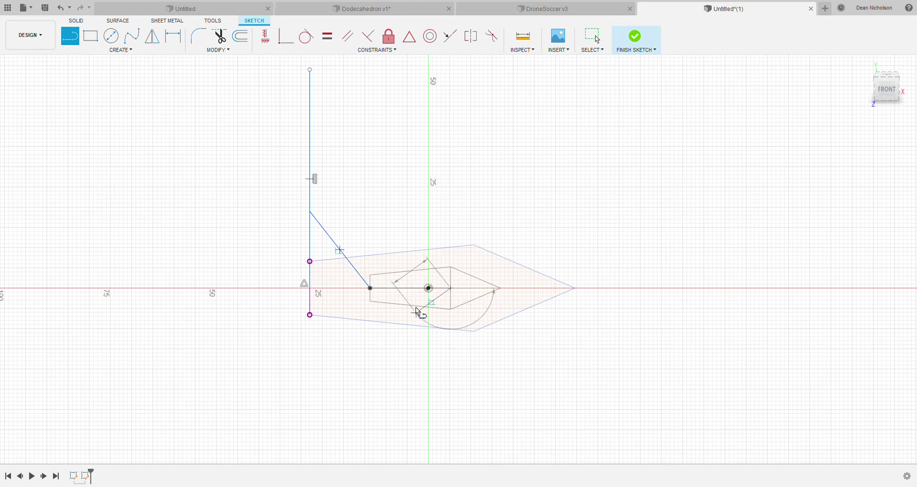
left_click(371, 288)
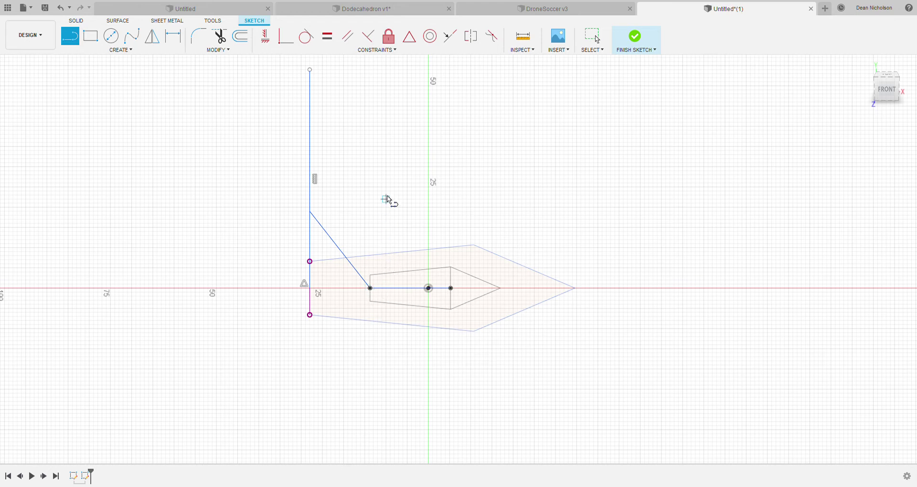
key("Escape")
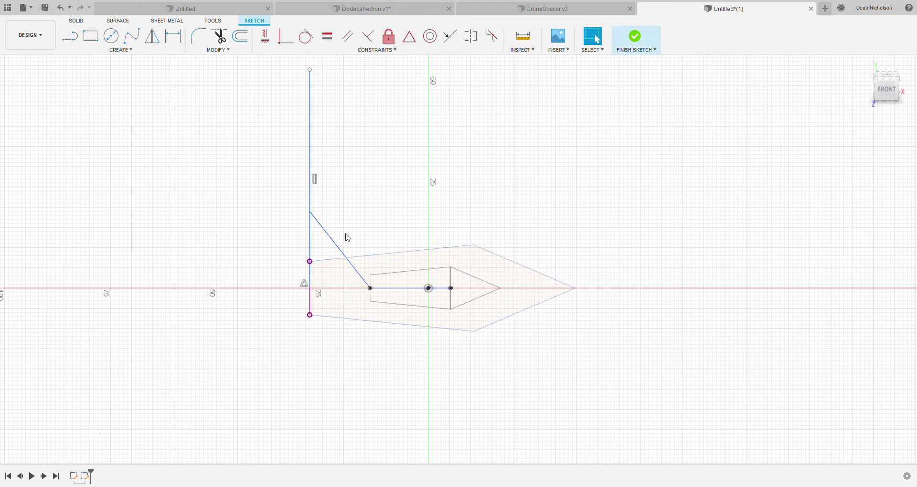
Apply an Equal constraint between the slanted line and the traced midline of the inner pentagon
left_click(404, 289)
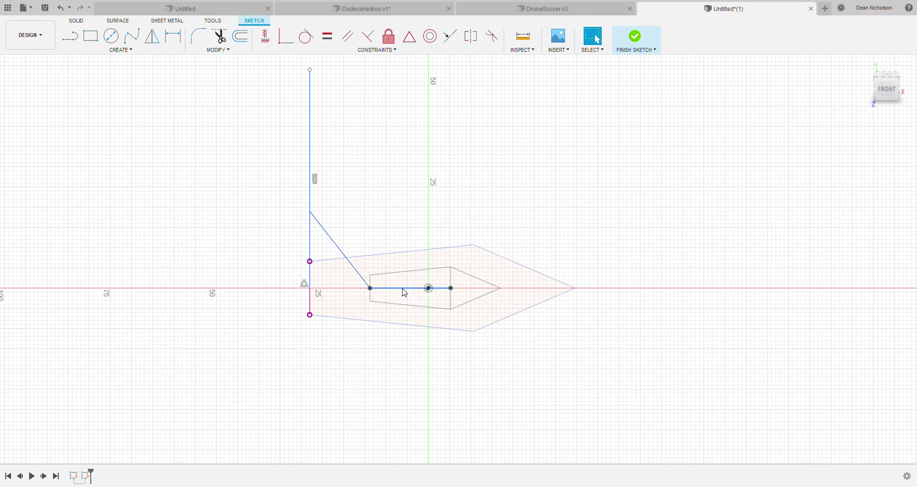
left_click(359, 275)
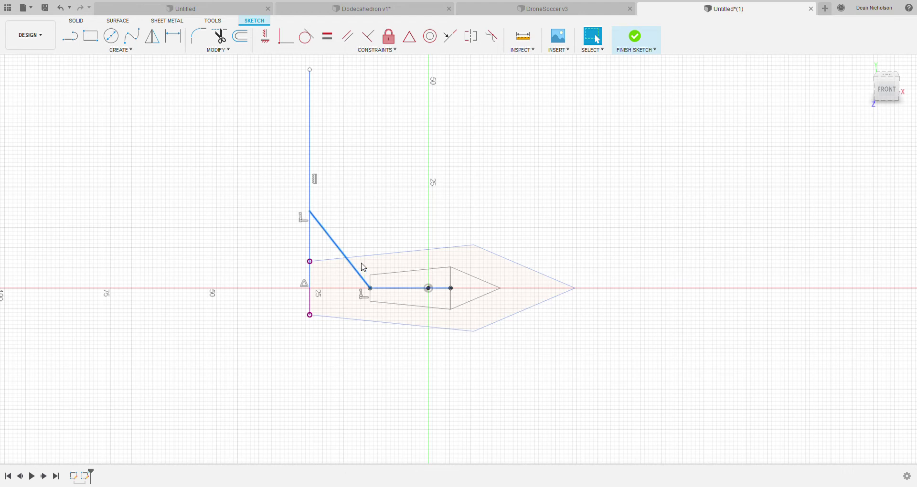
left_click(266, 36)
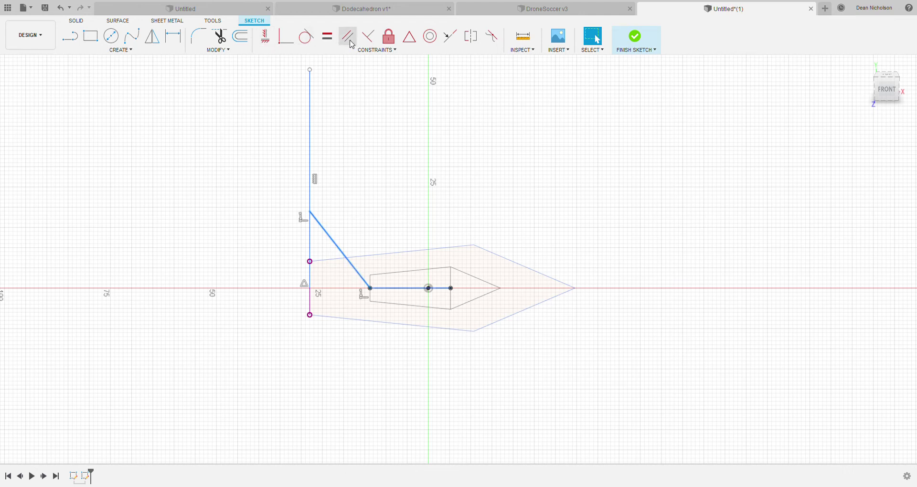
left_click(328, 38)
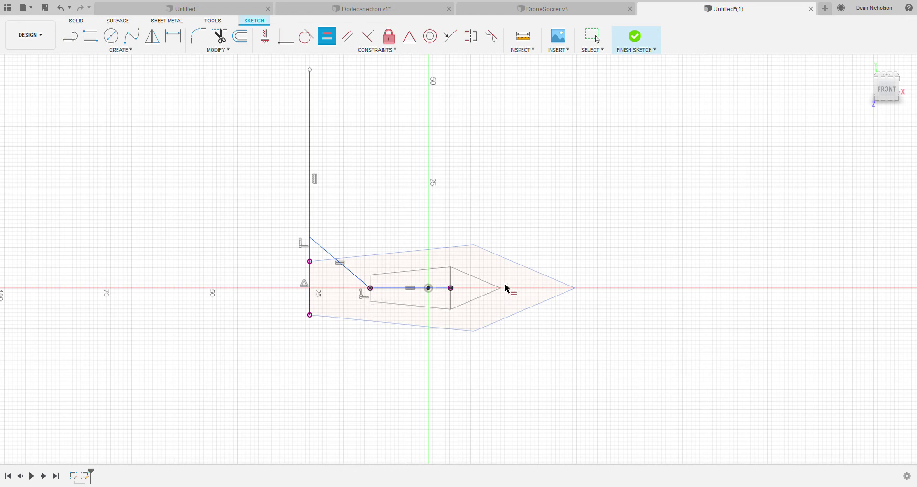
key("Escape")
Try to constrain the outer pentagon's side and the inner pentagon's diagonal to equal length from within the front-plane sketch
mouse_move(586, 365)
middle_mouse_down("shift")
mouse_move(561, 379)
mouse_move(563, 371)
middle_mouse_up("shift")
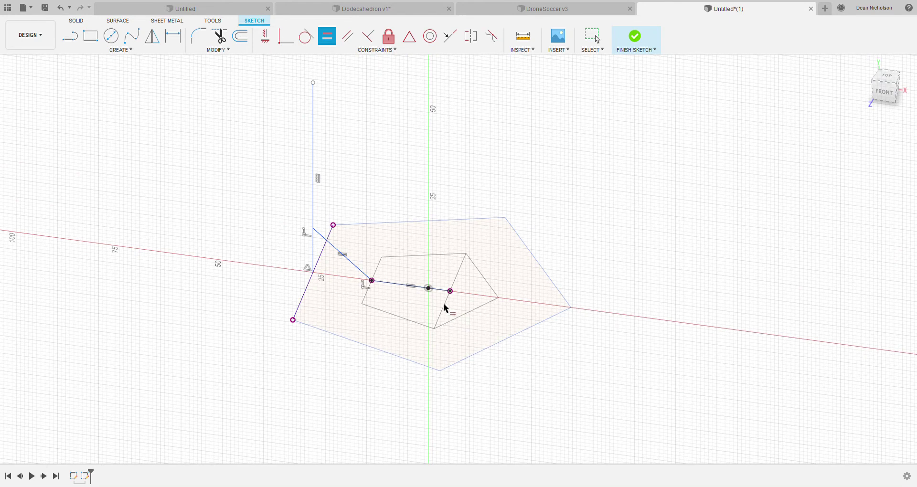
key("Escape")
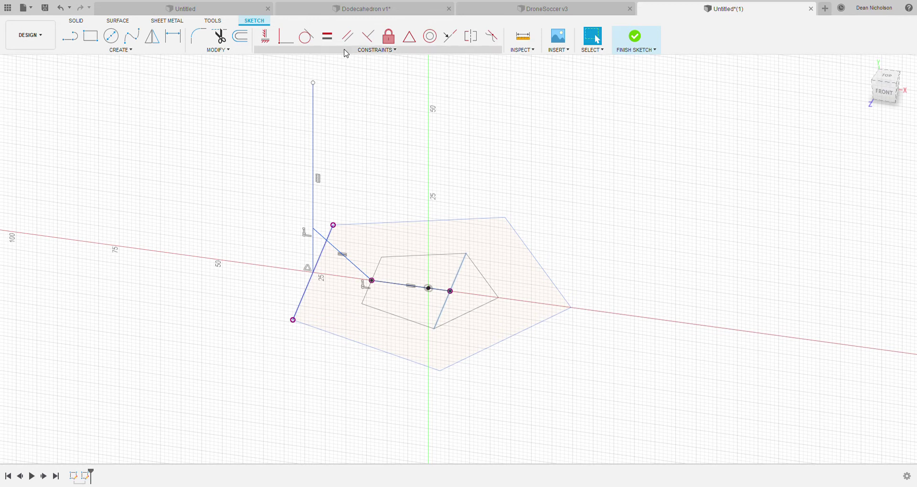
left_click(328, 37)
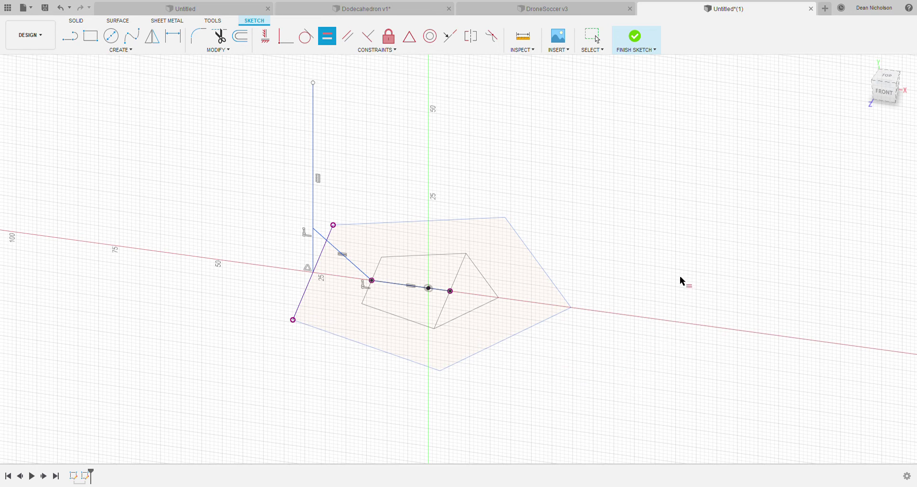
Undo the constraints and lines of the front-plane sketch, including the sketch itself
left_click(61, 9)
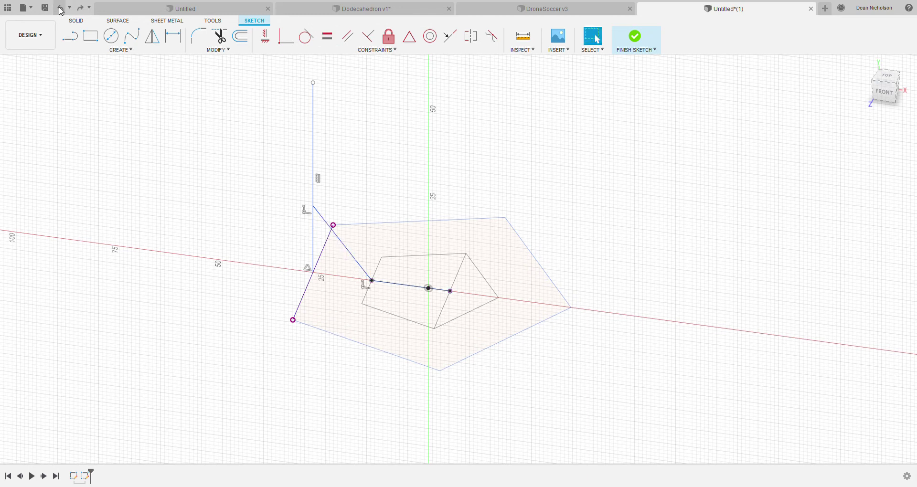
left_click(61, 9)
left_click(62, 9)
left_click(61, 9)
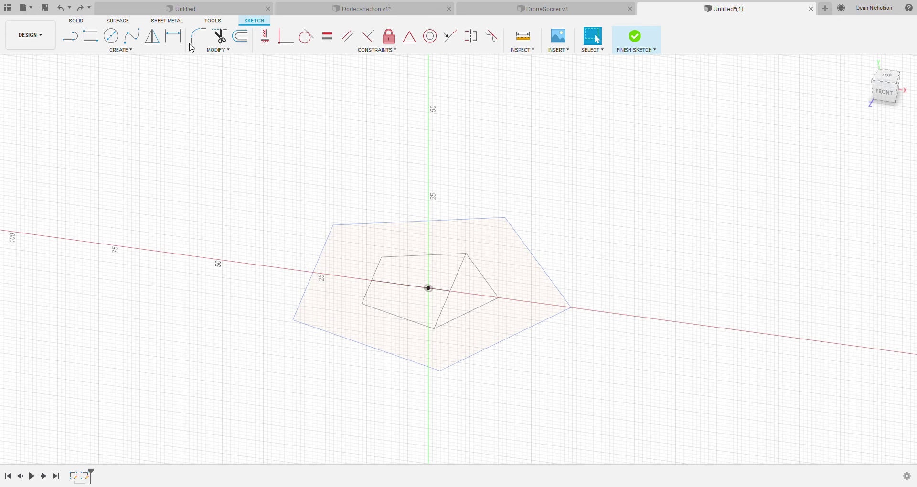
left_click(61, 9)
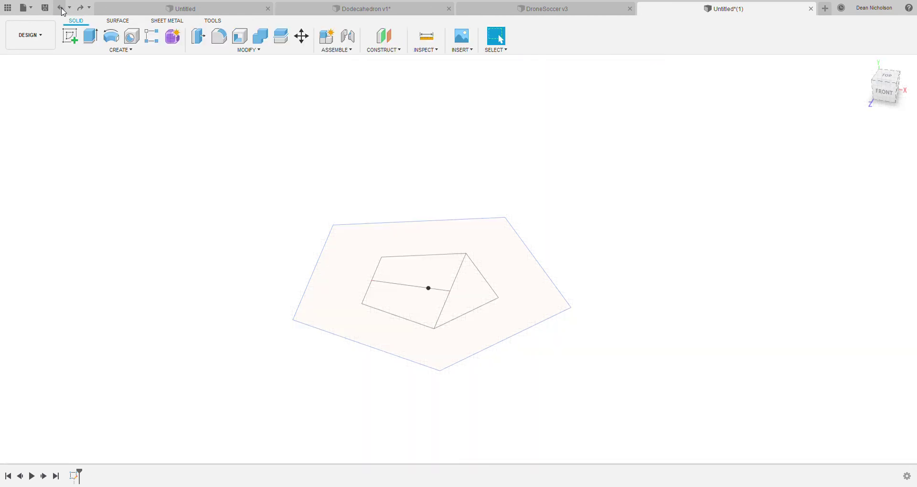
Reopen the pentagon sketch, make the outer pentagon's vertical side equal to the inner pentagon's vertical diagonal, and finish the sketch
left_click(61, 8)
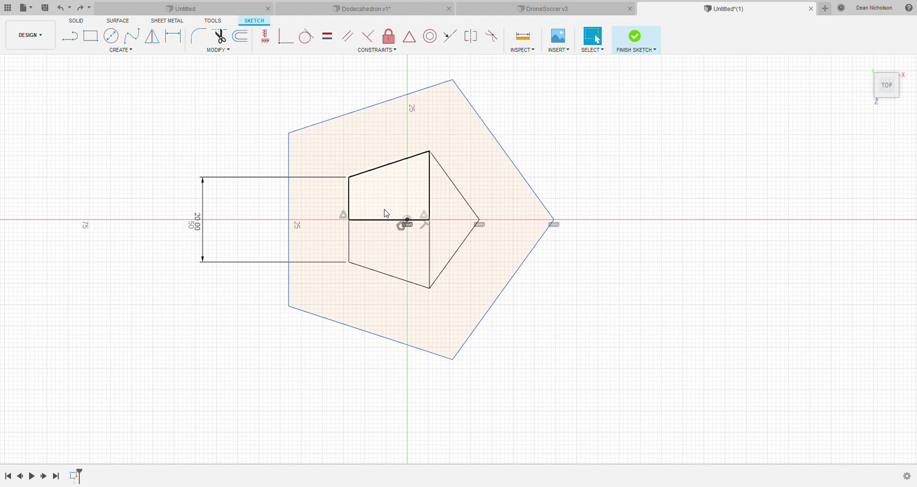
left_click(432, 208)
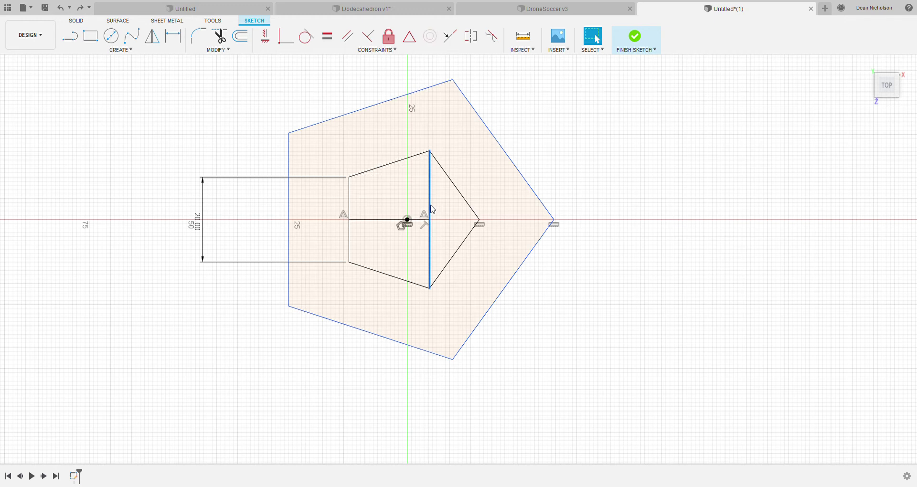
left_click(292, 210)
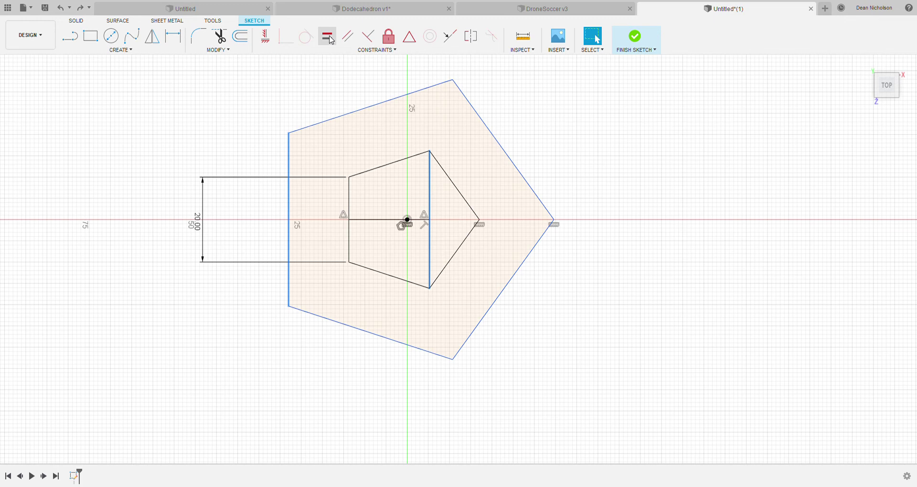
left_click(331, 38)
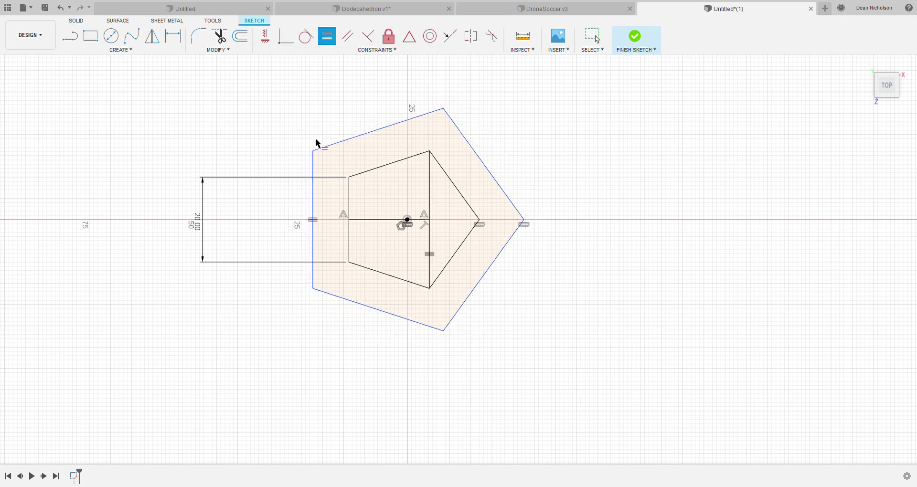
left_click(635, 39)
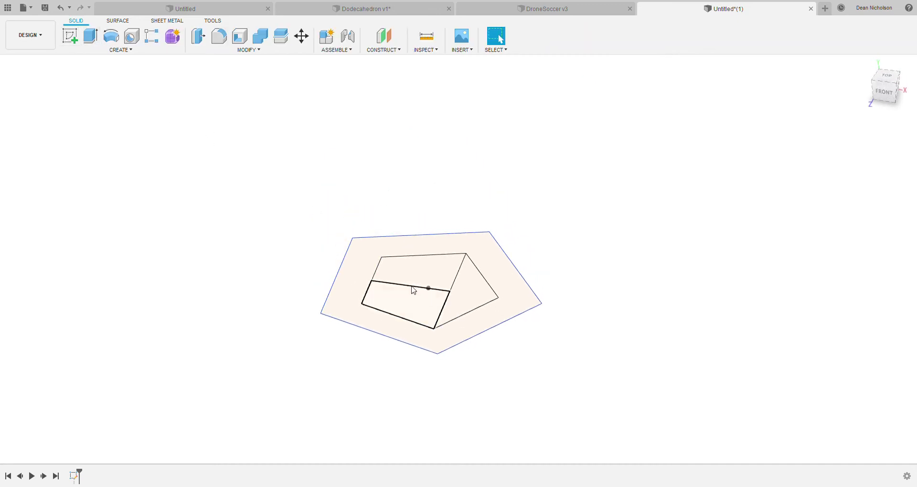
Start a sketch on the vertical front plane and draw a line from the midpoint of the inner pentagon's side to the diagonal's midpoint
left_click(70, 36)
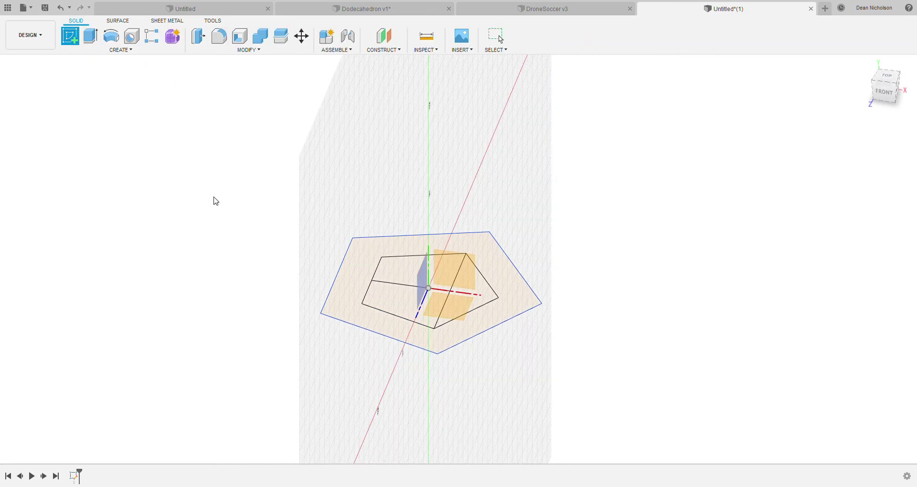
left_click(448, 280)
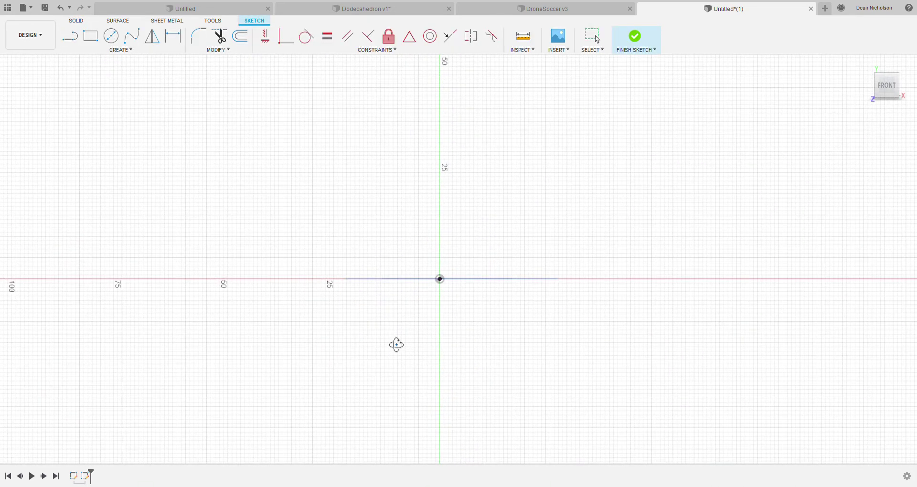
mouse_move(394, 344)
middle_mouse_down("shift")
mouse_move(403, 368)
mouse_move(368, 293)
middle_mouse_up("shift")
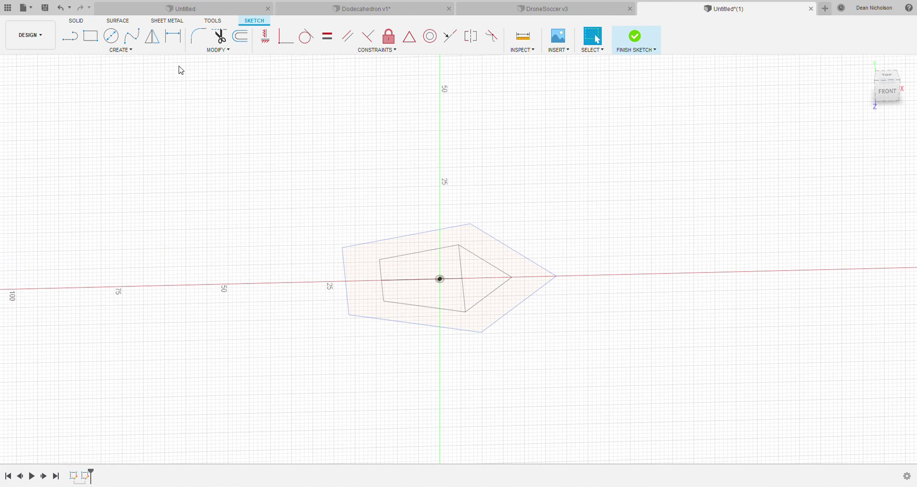
left_click(70, 36)
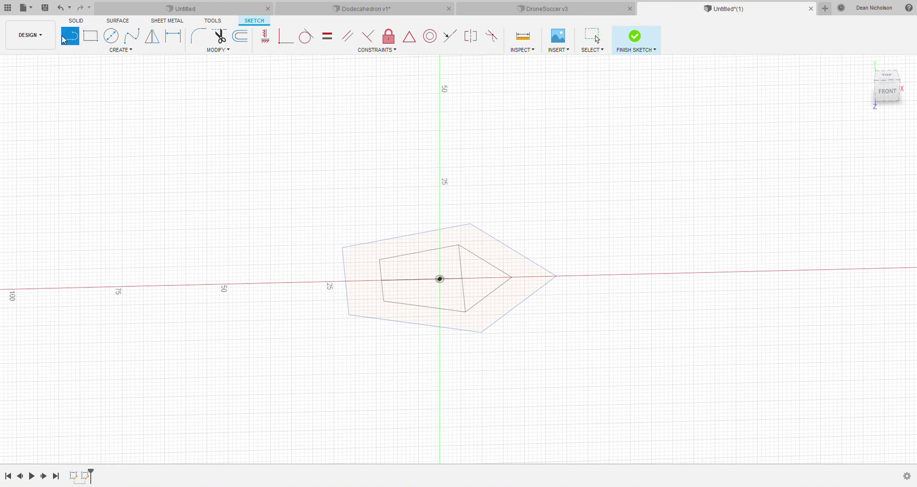
left_click(382, 280)
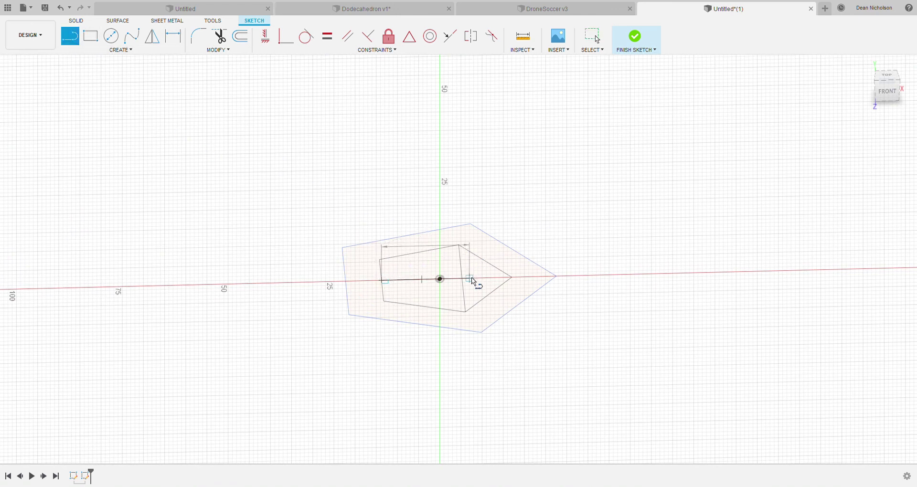
left_click(462, 279)
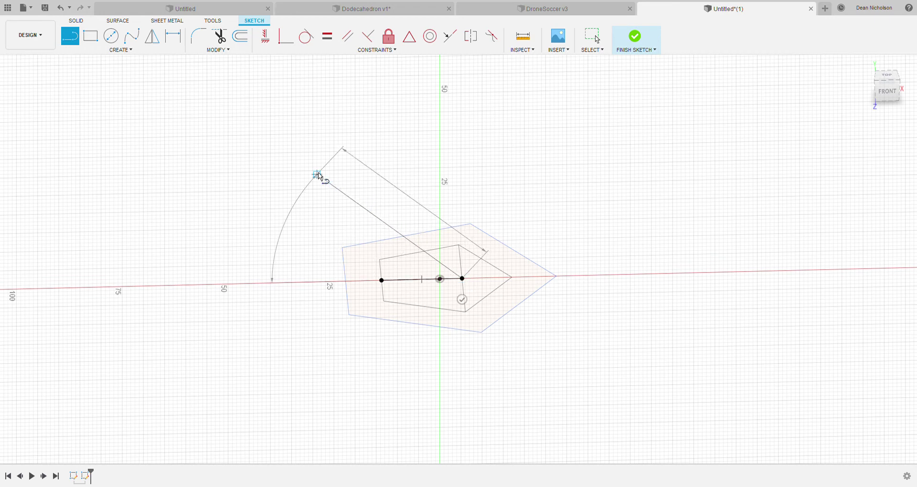
key("Escape")
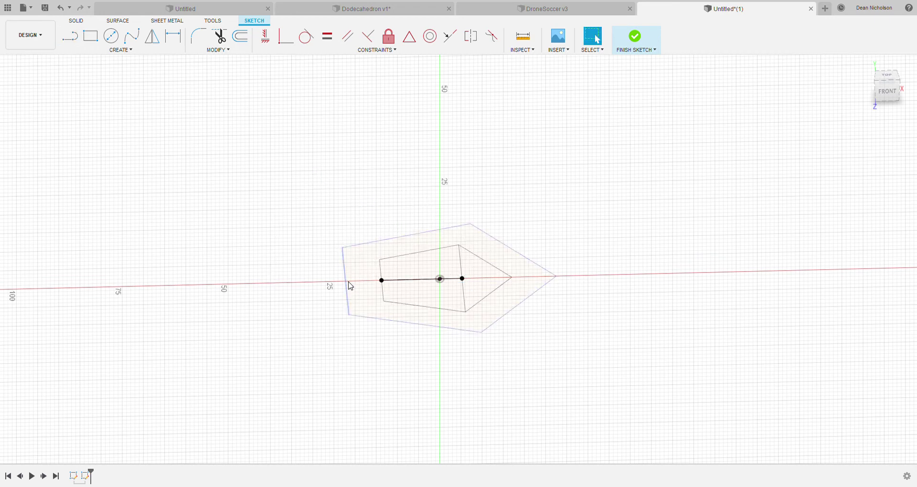
Draw a vertical line upward from the midpoint of the resized outer pentagon's side in the front-plane sketch
left_click(70, 36)
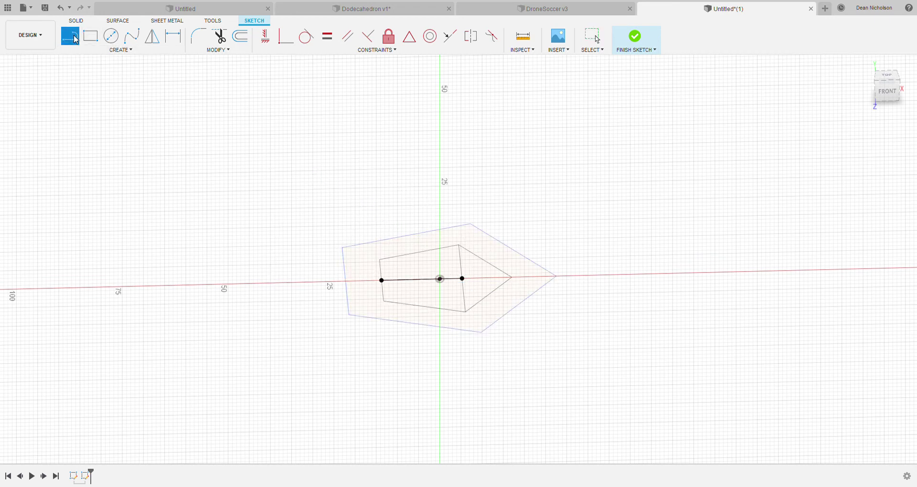
left_click(345, 282)
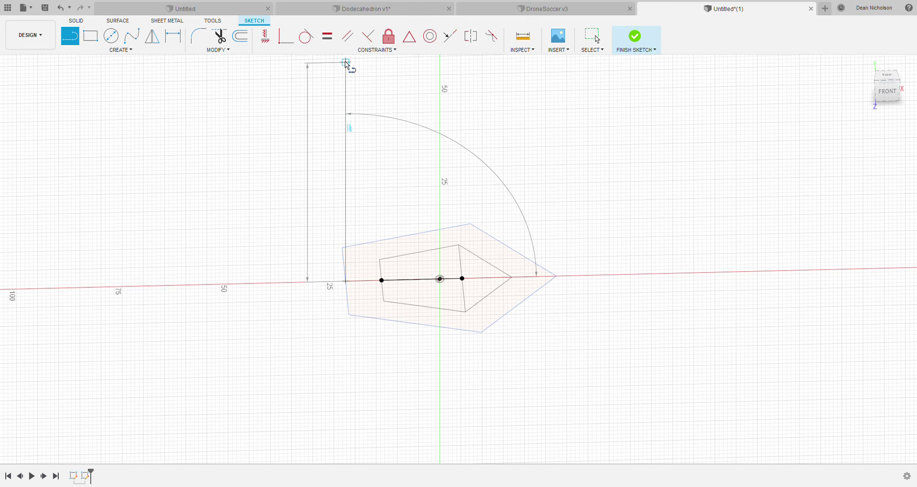
left_click(346, 63)
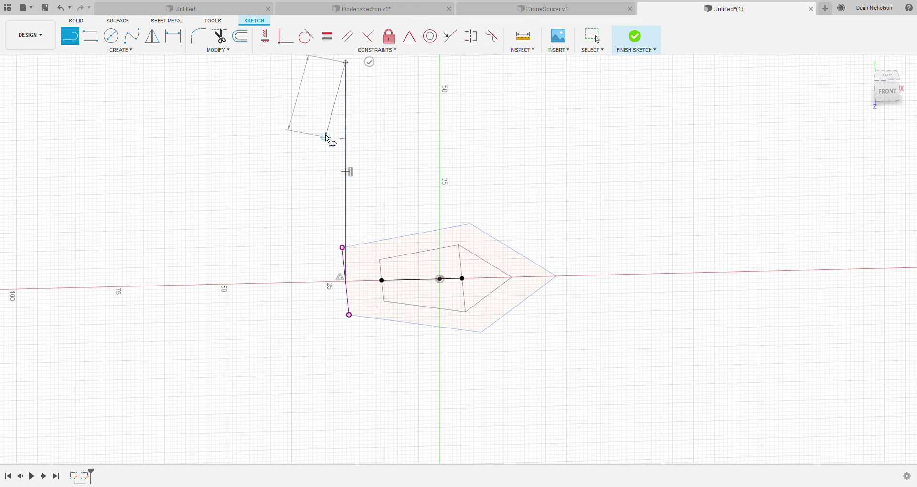
key("Escape")
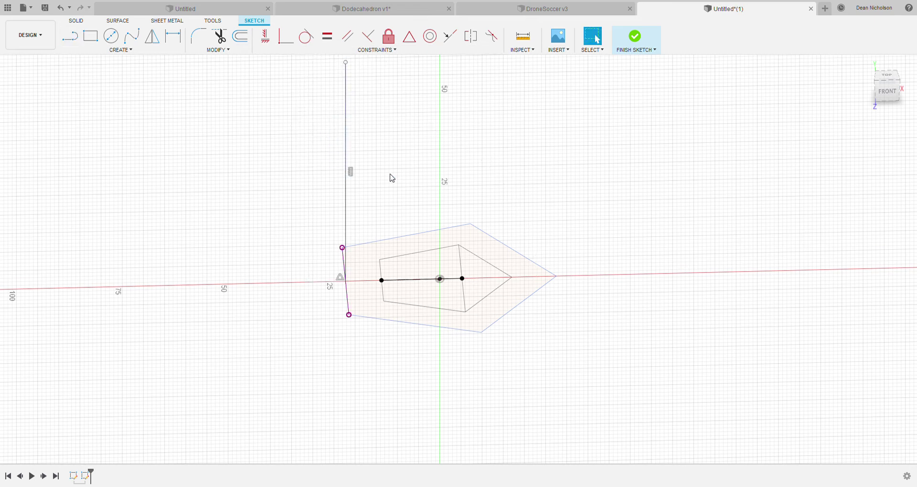
Draw a slanted line from the midpoint of the inner pentagon's side up to the vertical line
left_click(69, 37)
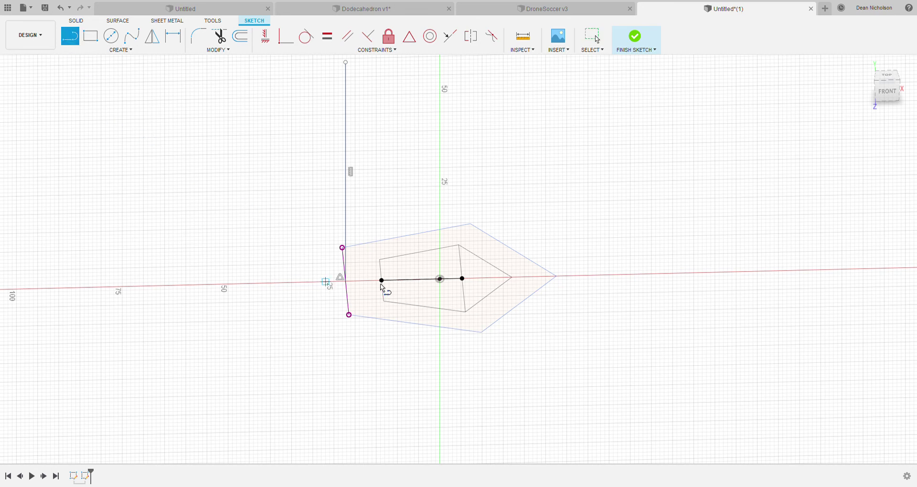
left_click_drag(384, 281, 345, 206)
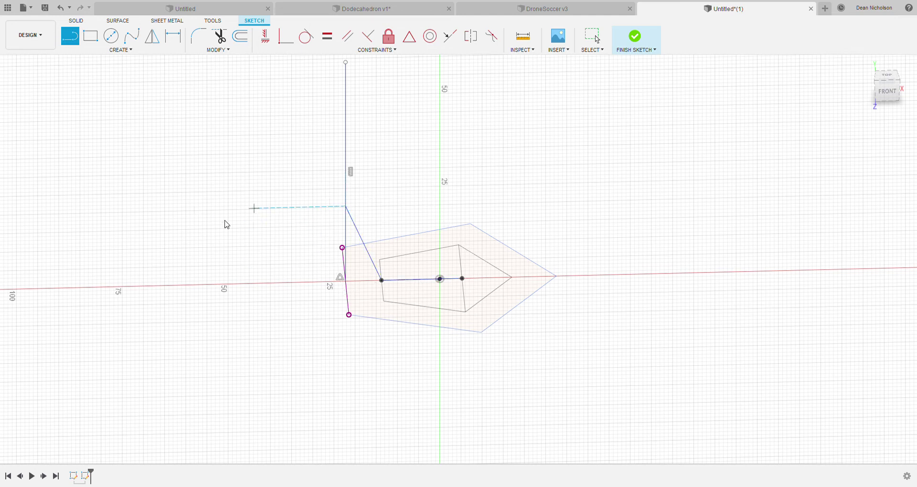
key("Escape")
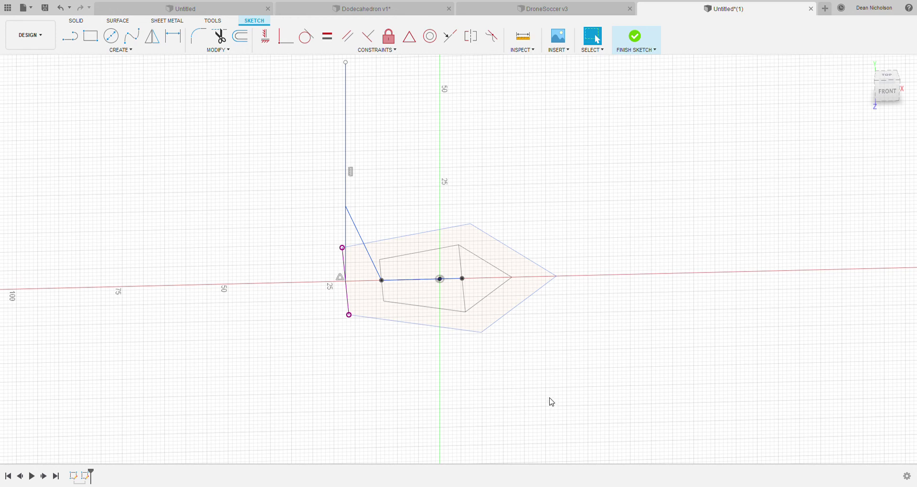
Make the slanted line equal in length to the line joining the side and diagonal midpoints, and finish the sketch
middle_click_drag(456, 363, 432, 375, "shift")
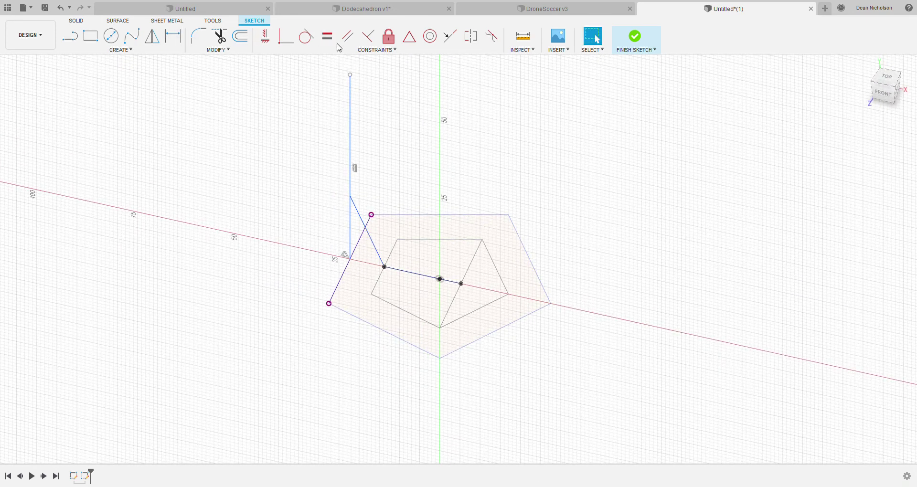
left_click(413, 276)
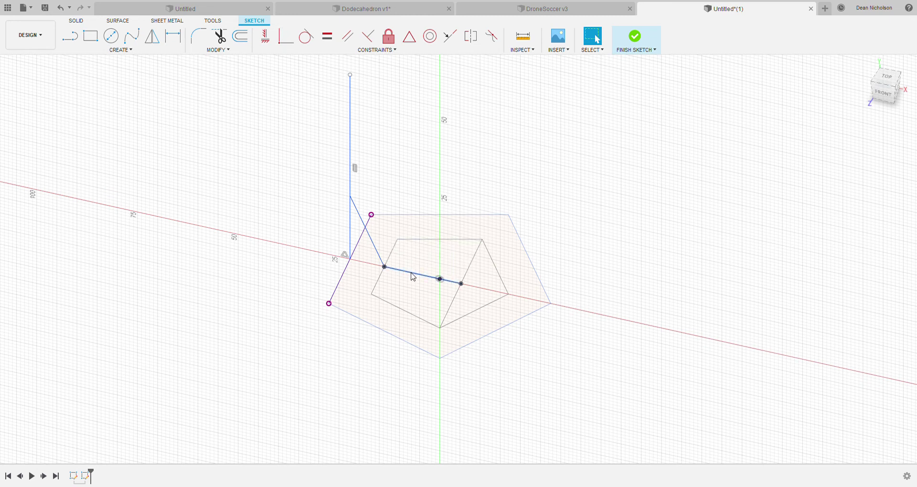
left_click(374, 246, "shift")
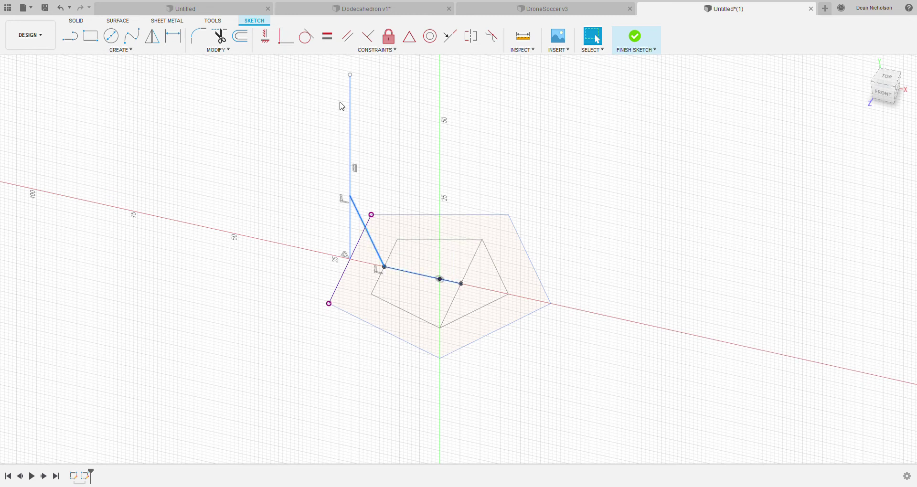
left_click(330, 42)
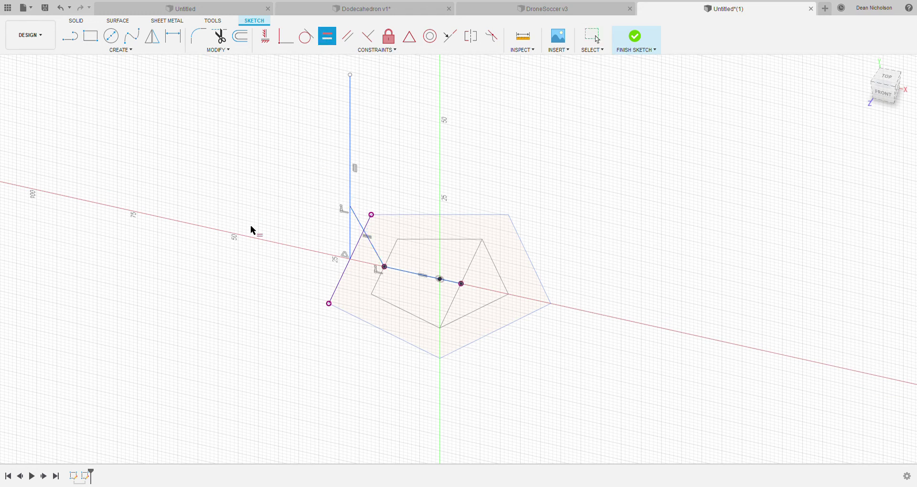
key("Escape")
mouse_move(253, 231)
middle_mouse_down("shift")
mouse_move(267, 193)
mouse_move(252, 228)
mouse_move(254, 213)
mouse_move(244, 213)
mouse_move(248, 225)
mouse_move(242, 212)
mouse_move(260, 210)
mouse_move(237, 219)
middle_mouse_up("shift")
key("Return")
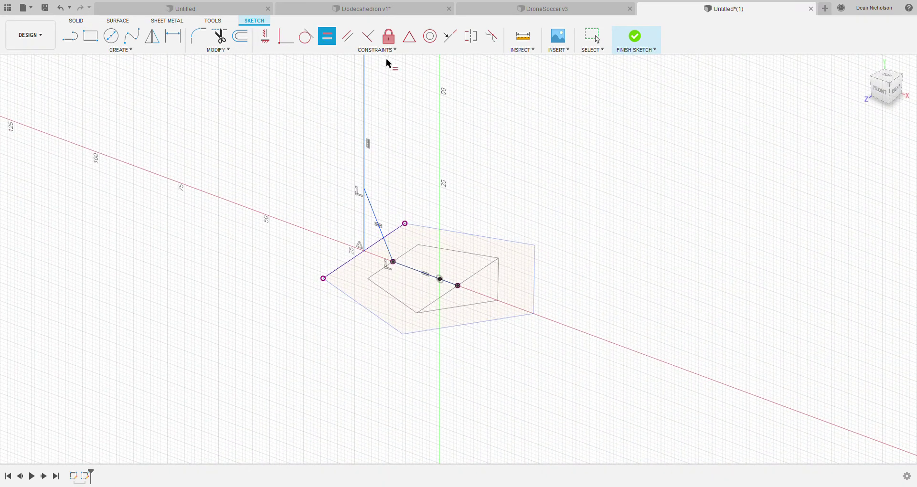
left_click(637, 45)
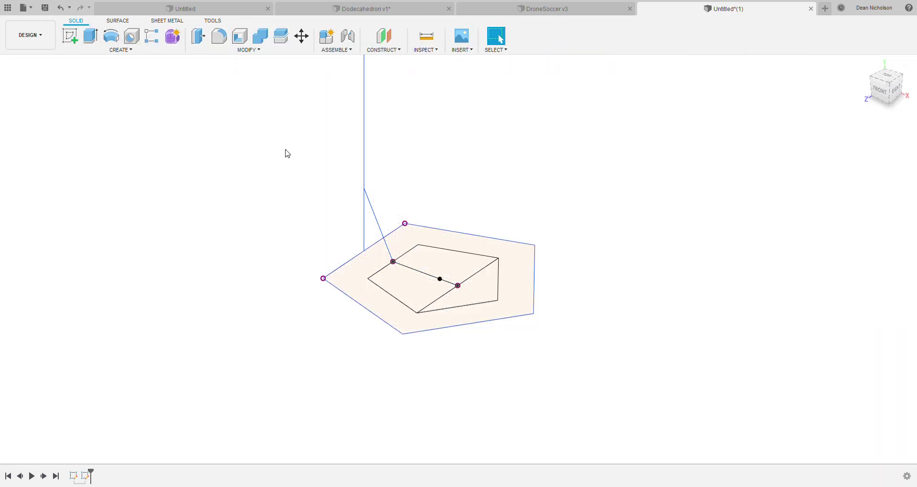
Construct a plane through three points: both ends of the inner pentagon's side and the slanted line's upper end
left_click(388, 53)
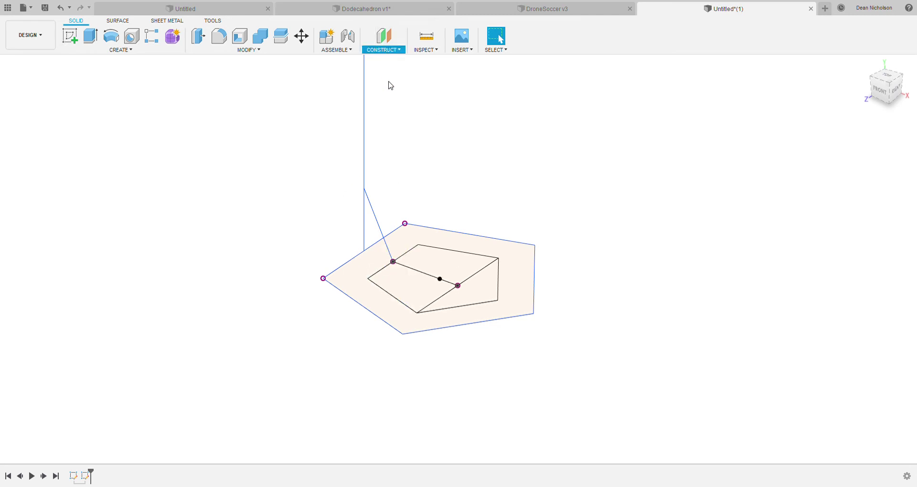
left_click(405, 124)
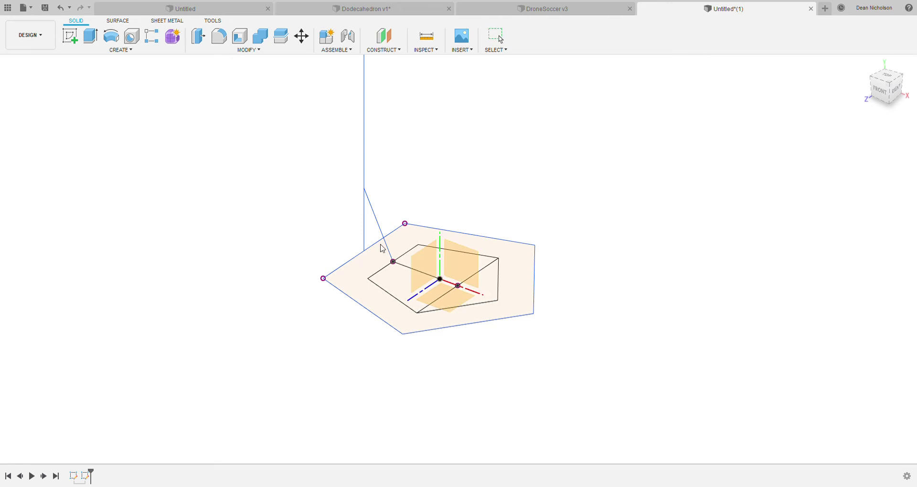
left_click(375, 275)
left_click(417, 244)
left_click(364, 188)
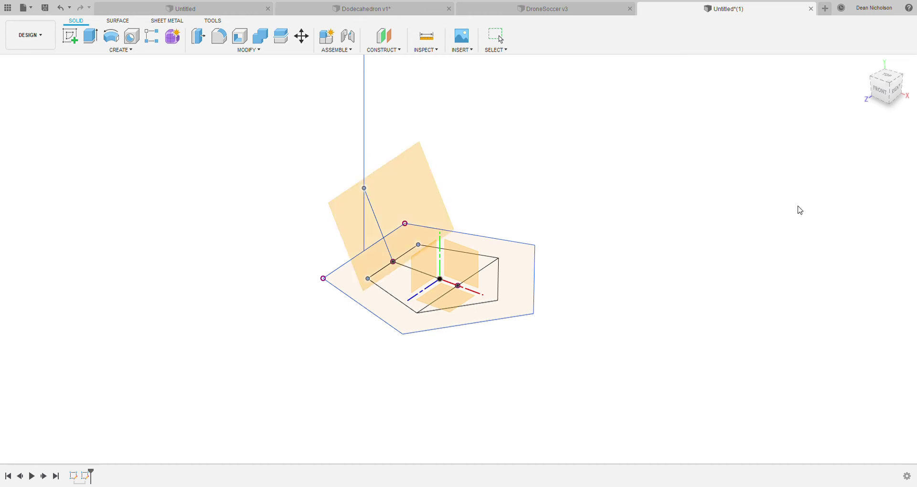
left_click(862, 159)
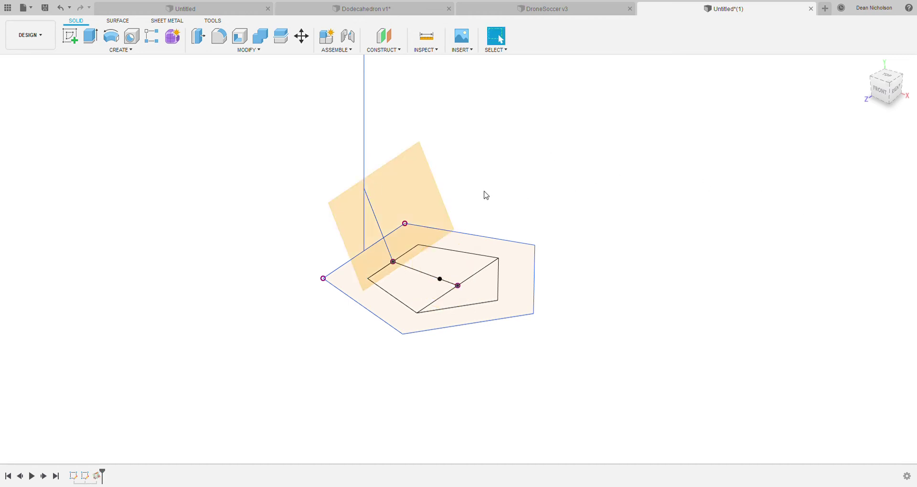
Sketch a 5-sided edge polygon on the tilted plane, built upward on the inner pentagon's side, and finish the sketch
left_click(405, 198)
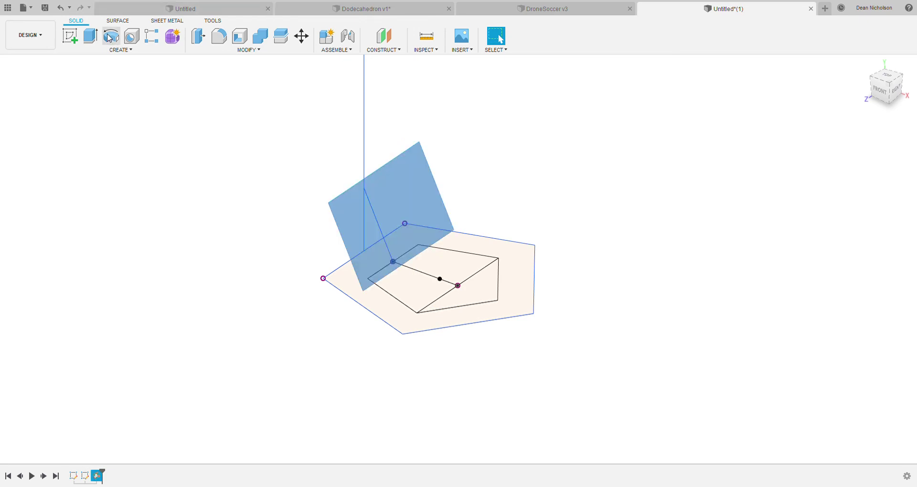
left_click(70, 36)
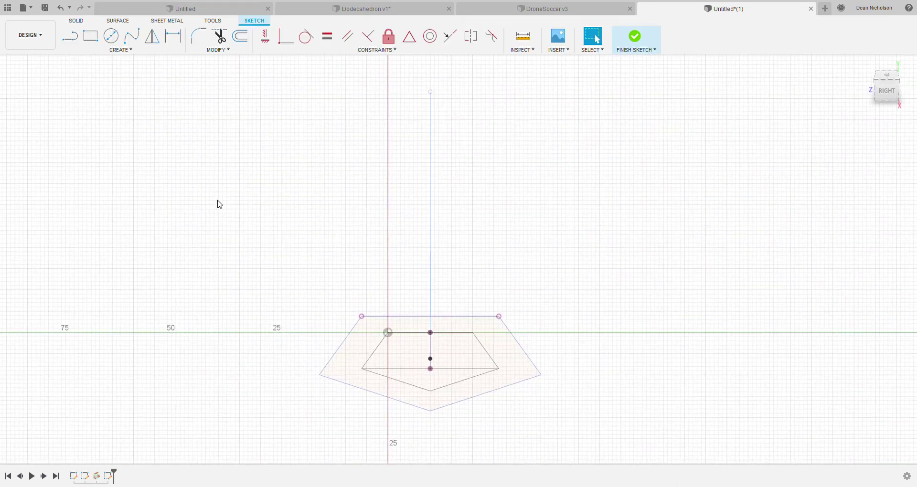
left_click(122, 50)
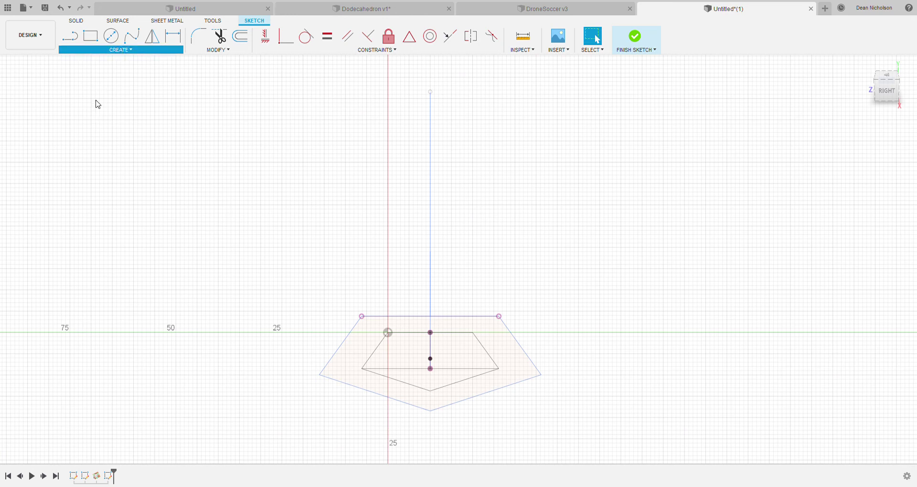
left_click(175, 133)
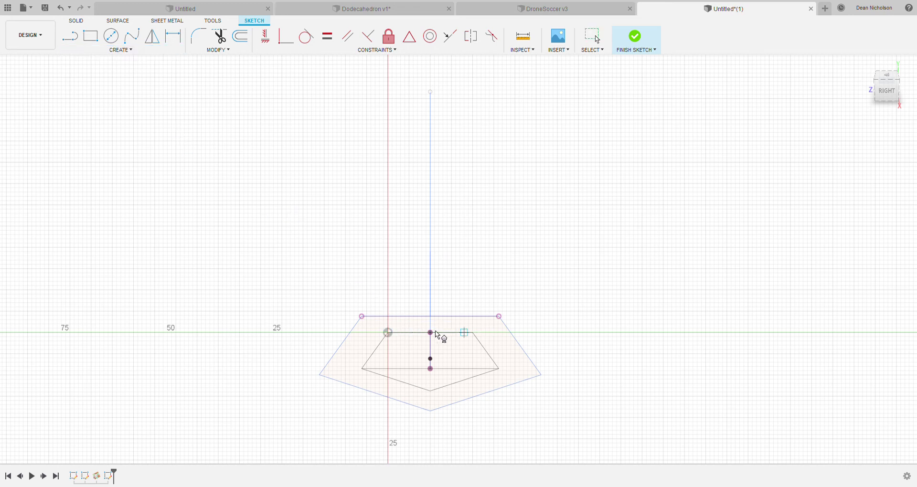
scroll(480, 351, "down", 1)
scroll(480, 351, "up", 3)
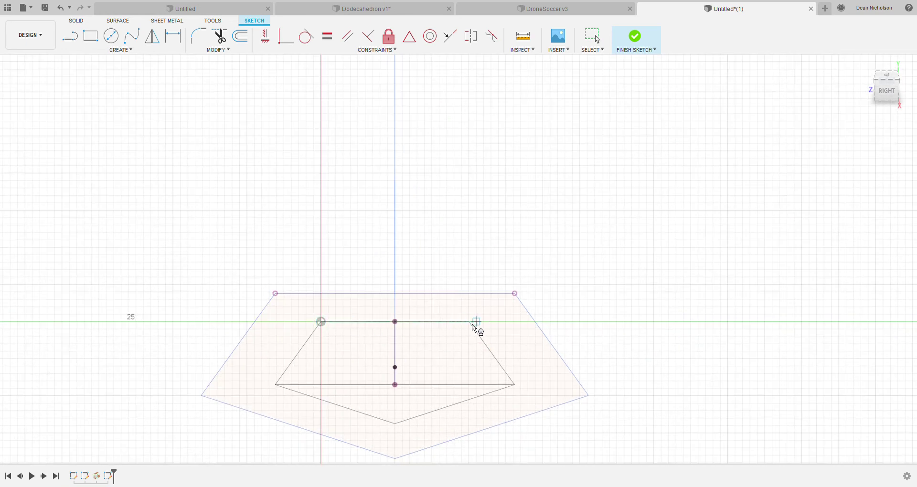
left_click(321, 322)
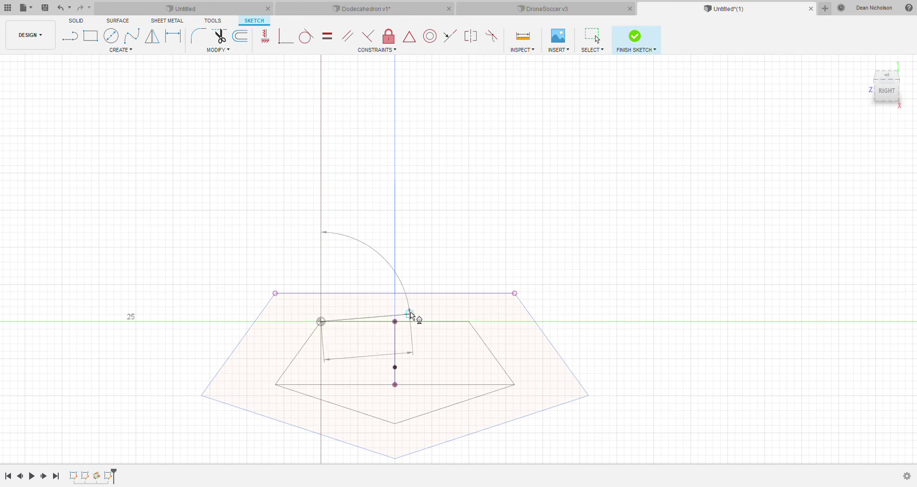
left_click(469, 322)
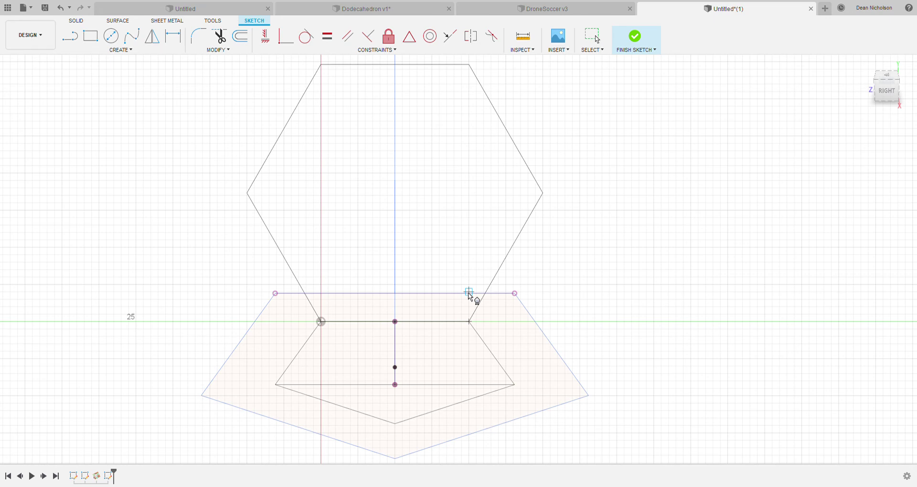
type("5")
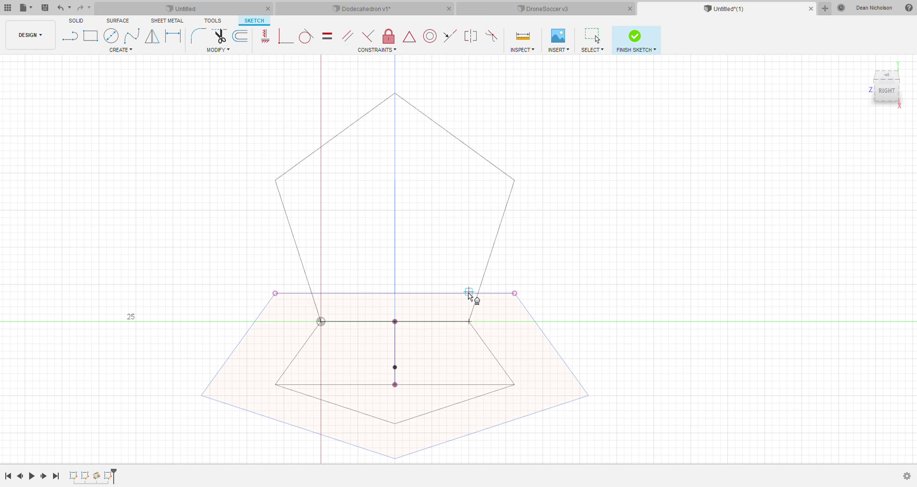
left_click(469, 296)
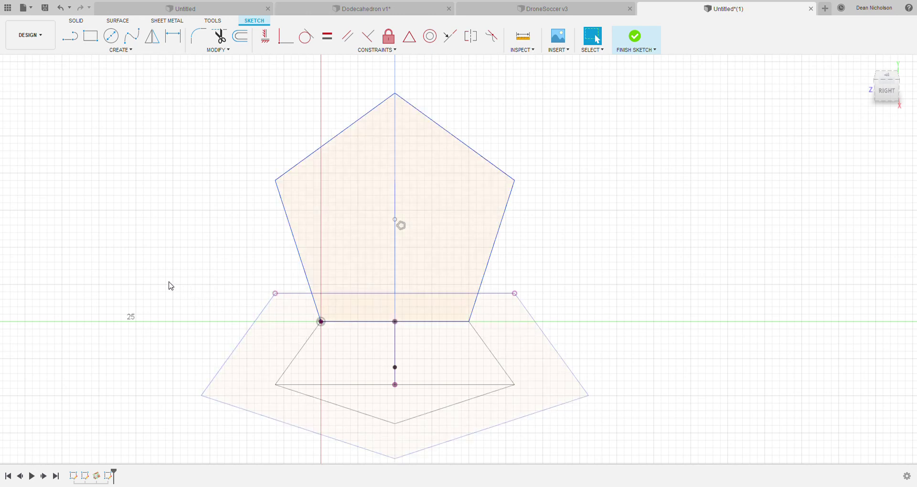
mouse_move(182, 296)
middle_mouse_down("shift")
mouse_move(242, 291)
mouse_move(191, 286)
middle_mouse_up("shift")
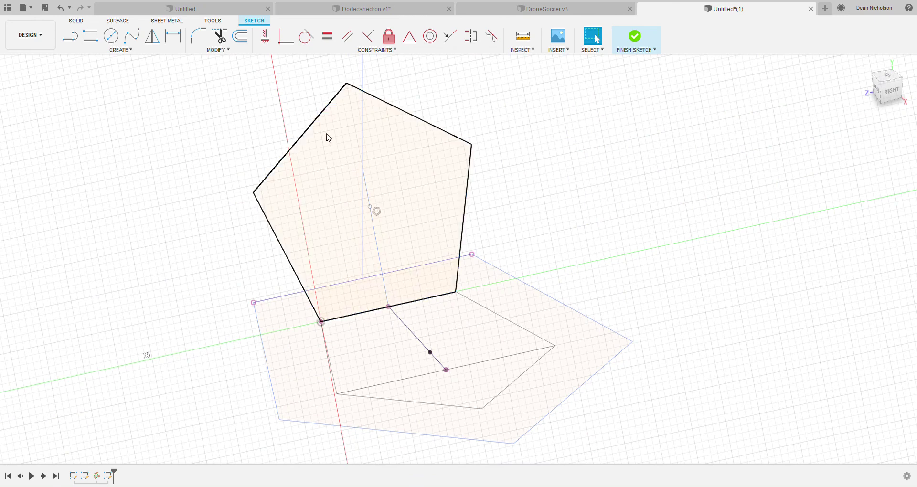
left_click(636, 38)
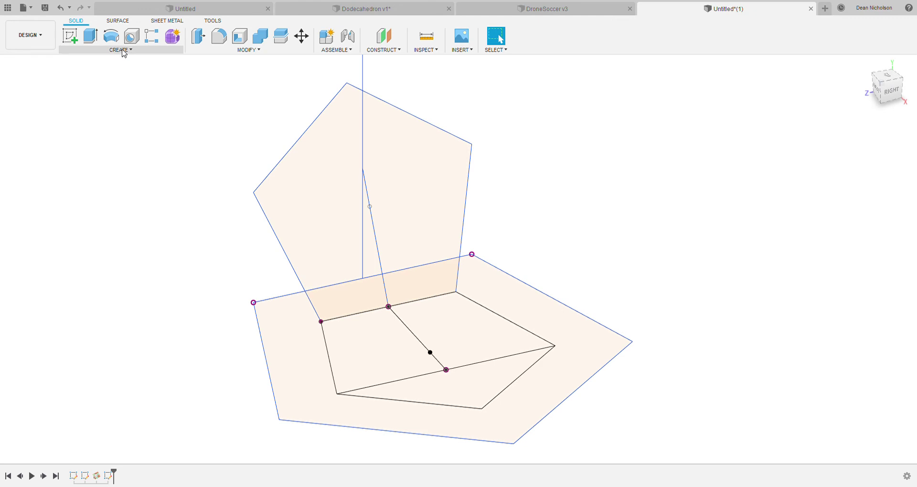
Construct a plane through the ends of the adjacent inner pentagon side and the nearest upper corner of the tilted pentagon
left_click(384, 50)
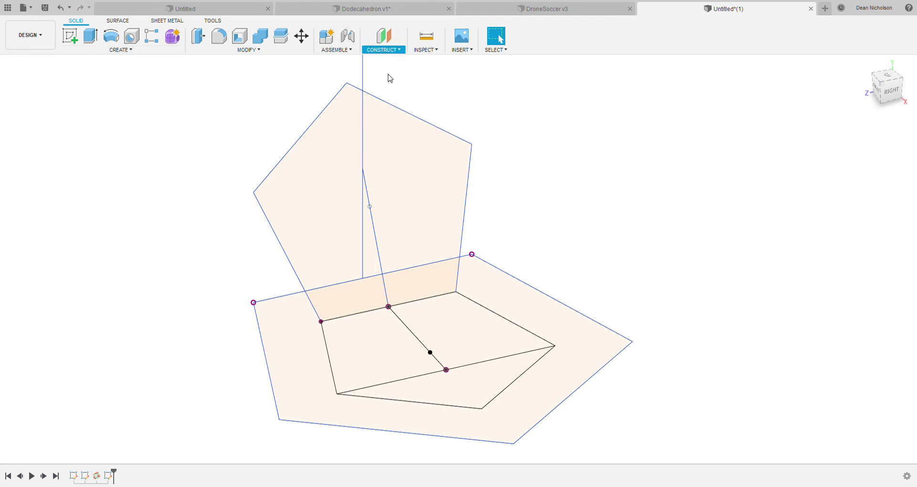
left_click(389, 121)
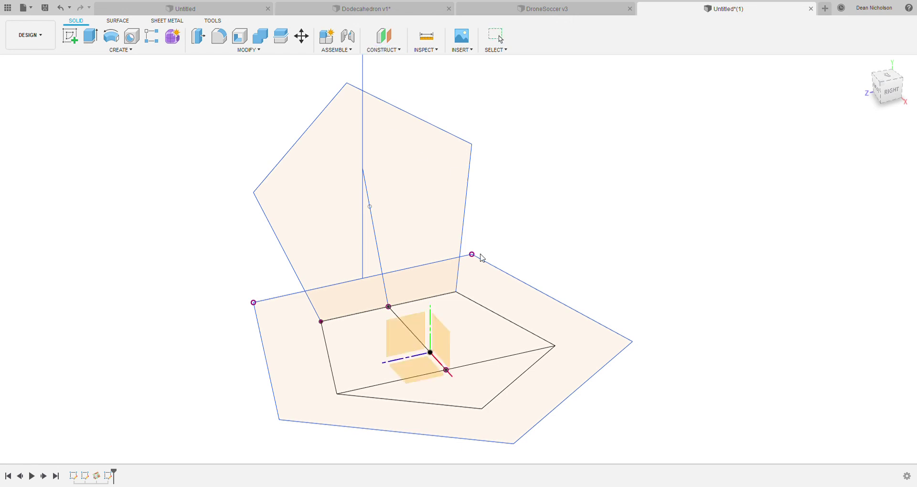
left_click(555, 347)
left_click(456, 292)
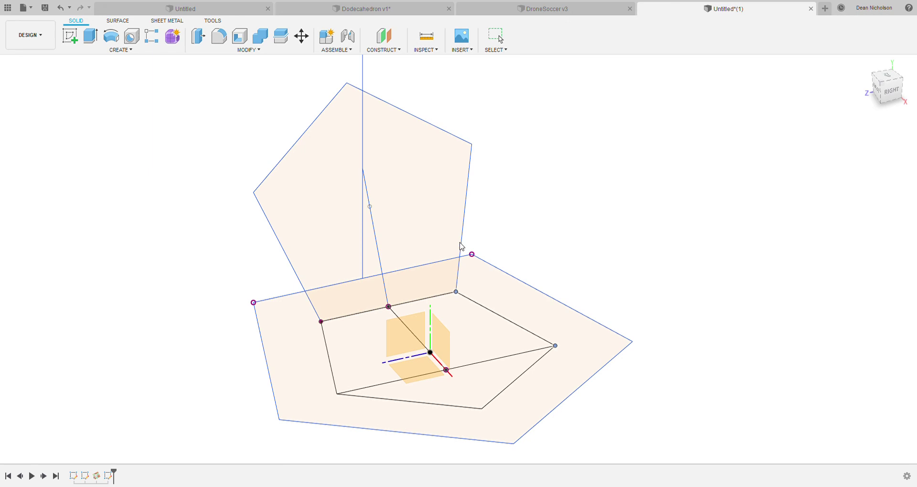
left_click(472, 144)
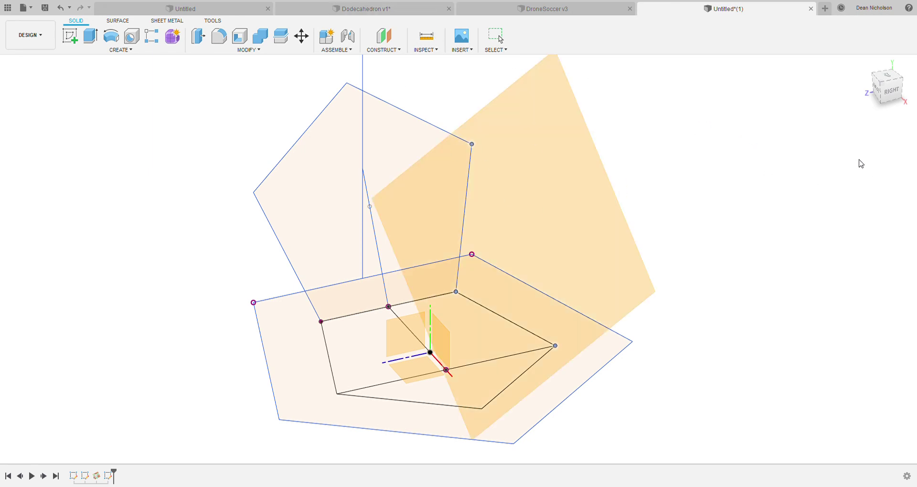
key("Return")
Start a sketch on the second tilted plane and draw a line along the inner pentagon's adjacent side
mouse_move(656, 191)
middle_mouse_down("shift")
mouse_move(700, 179)
mouse_move(592, 223)
middle_mouse_up("shift")
left_click(549, 234)
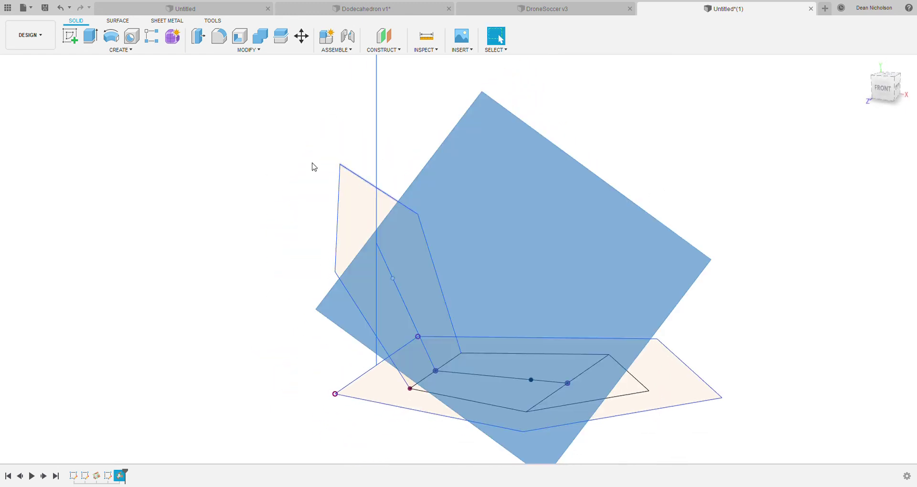
left_click(70, 36)
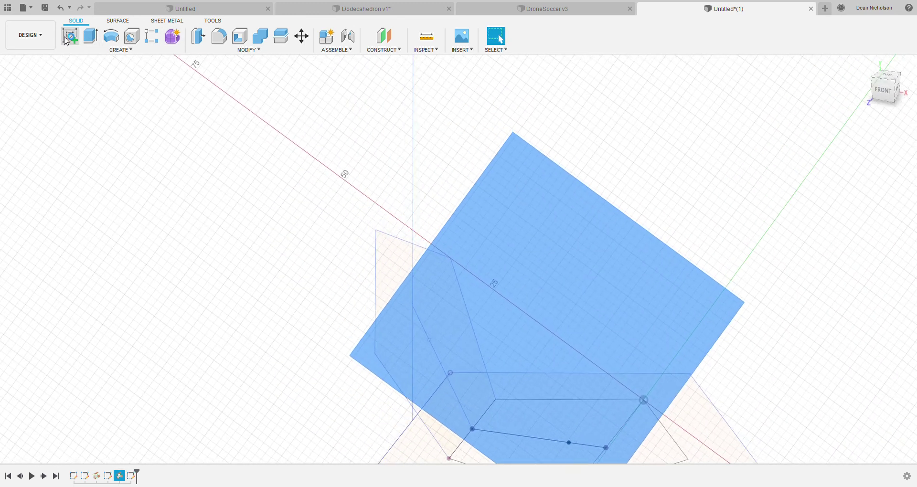
middle_click_drag(567, 162, 403, 90)
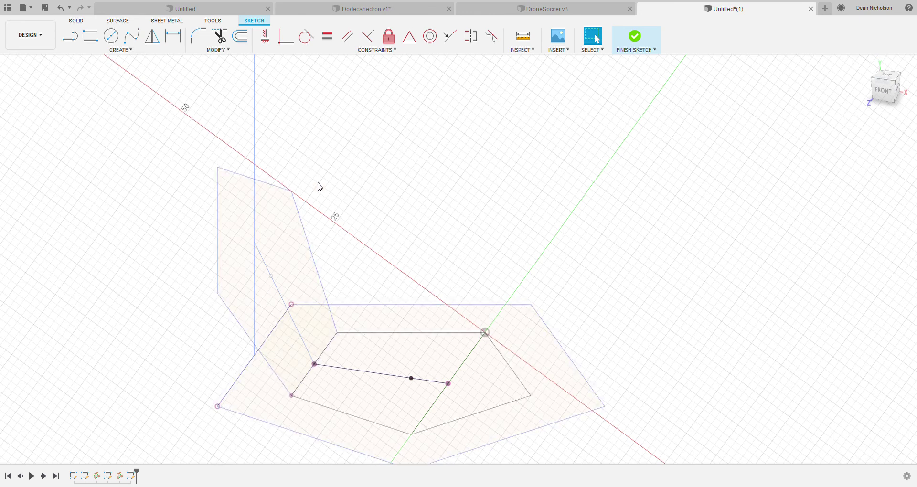
left_click(70, 41)
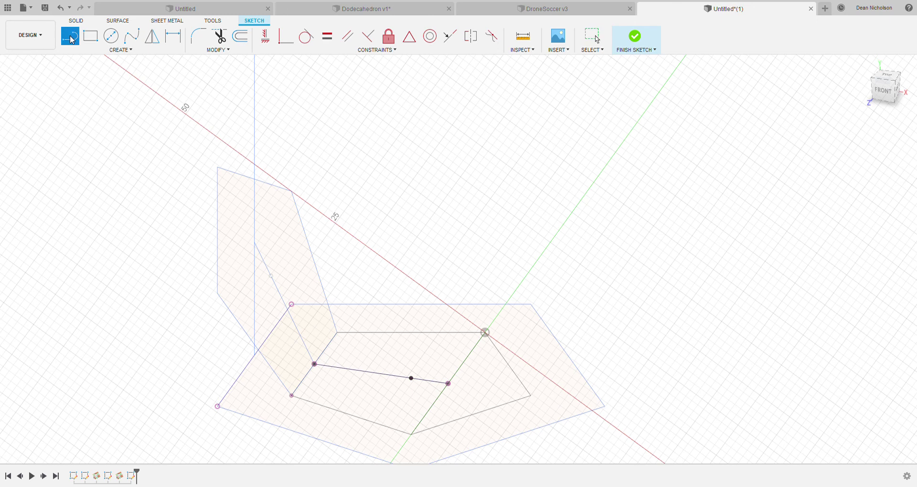
left_click(337, 332)
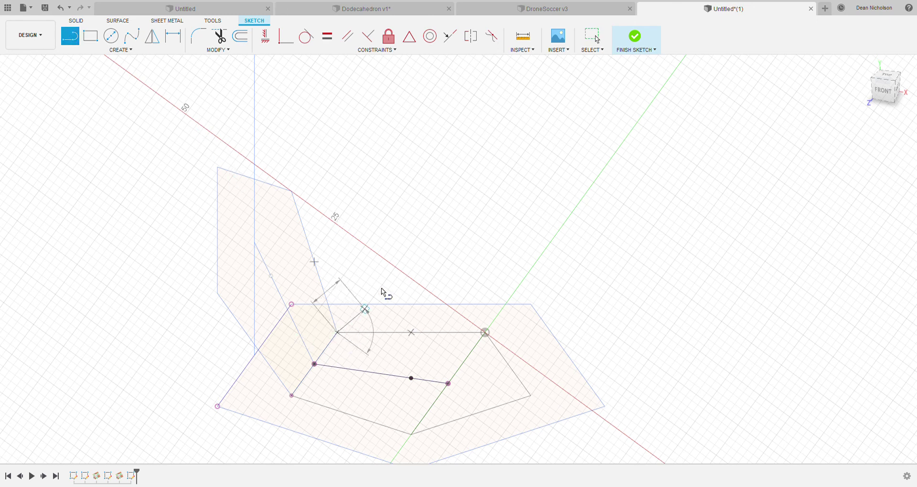
left_click(485, 332)
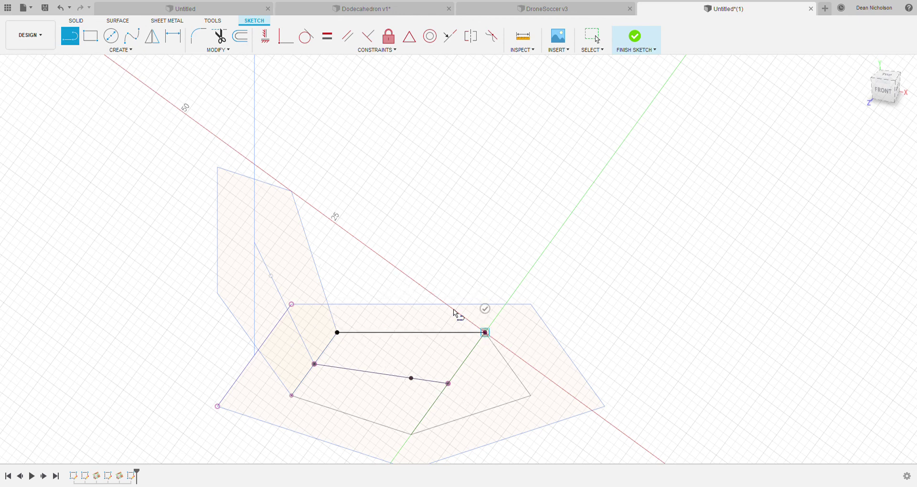
left_click(486, 309)
Sketch a 5-sided edge polygon on the second tilted plane, built upward on the inner pentagon's adjacent side
left_click(122, 52)
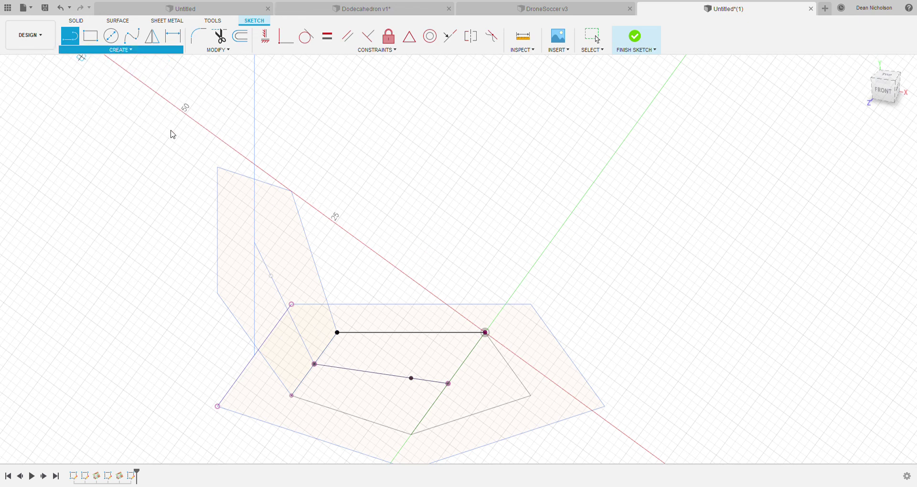
key("Escape")
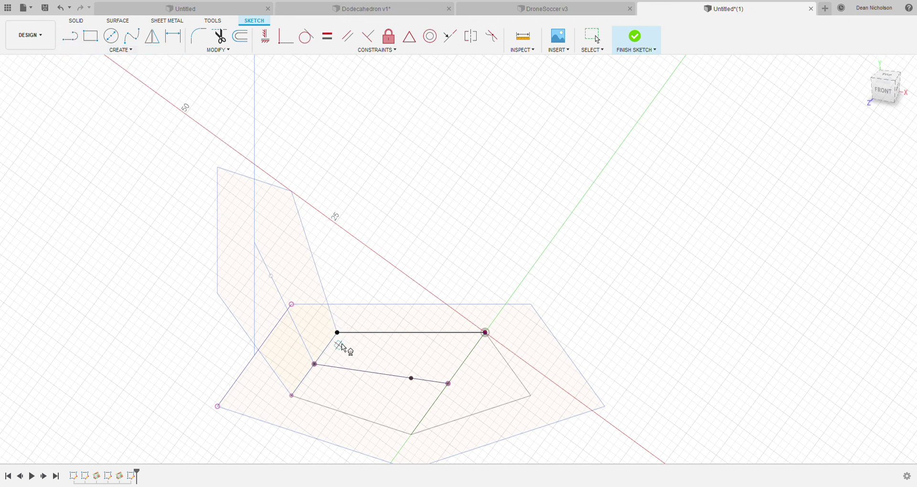
left_click(338, 333)
left_click(486, 333)
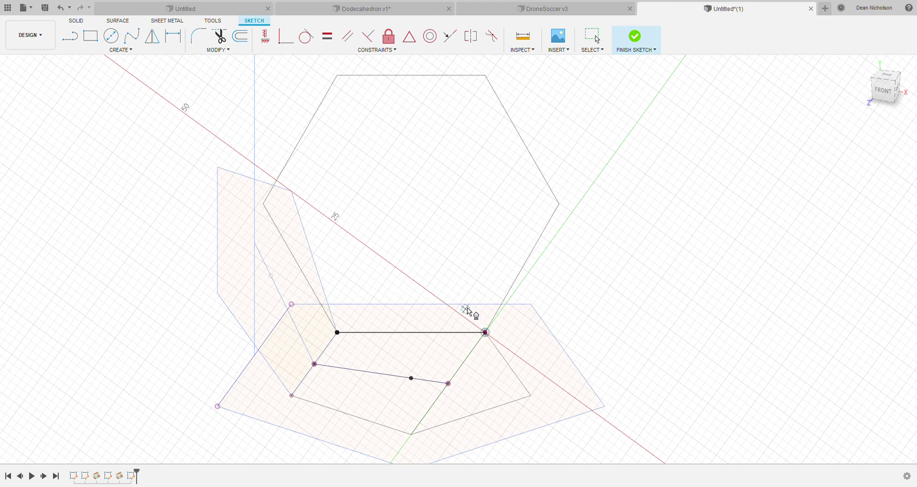
type("5")
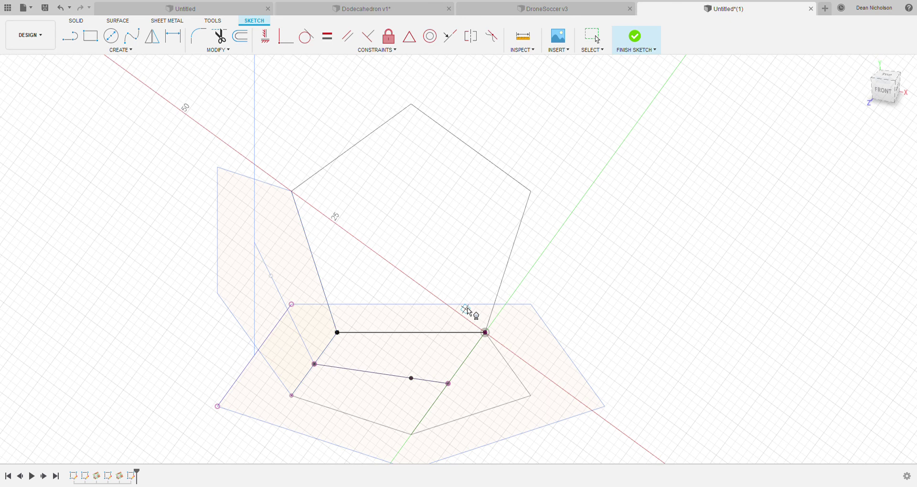
left_click(469, 313)
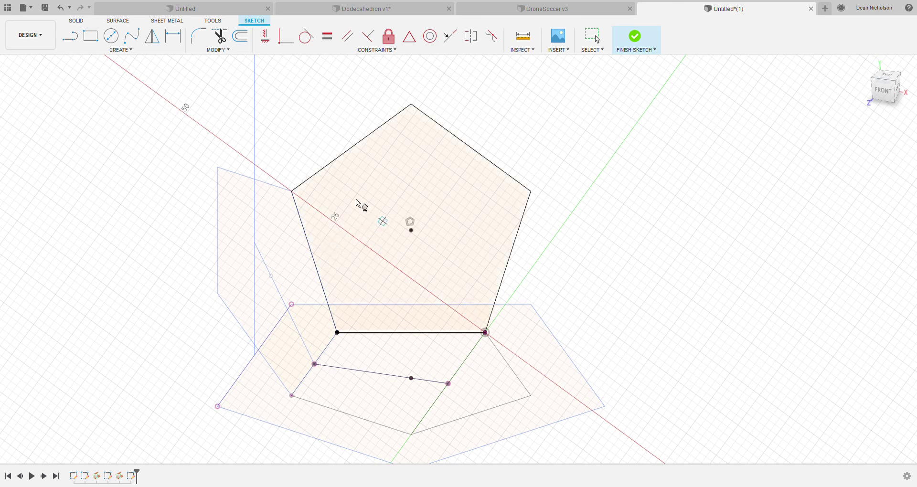
key("Escape")
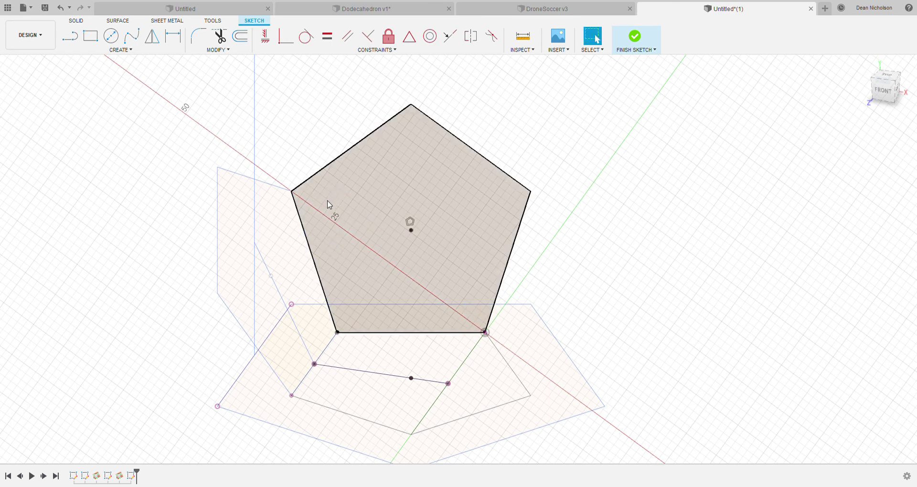
Examine closely whether the two tilted pentagons meet at their shared upper corner
scroll(293, 206, "up", 6)
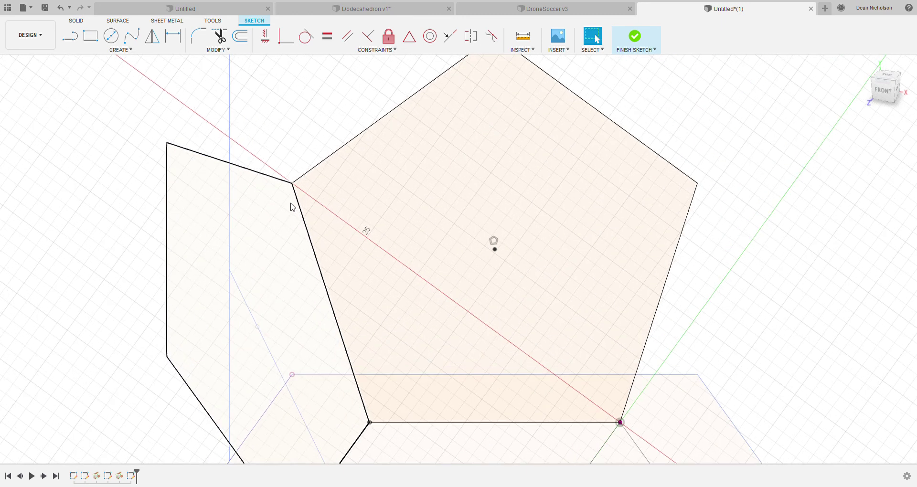
scroll(293, 177, "up", 4)
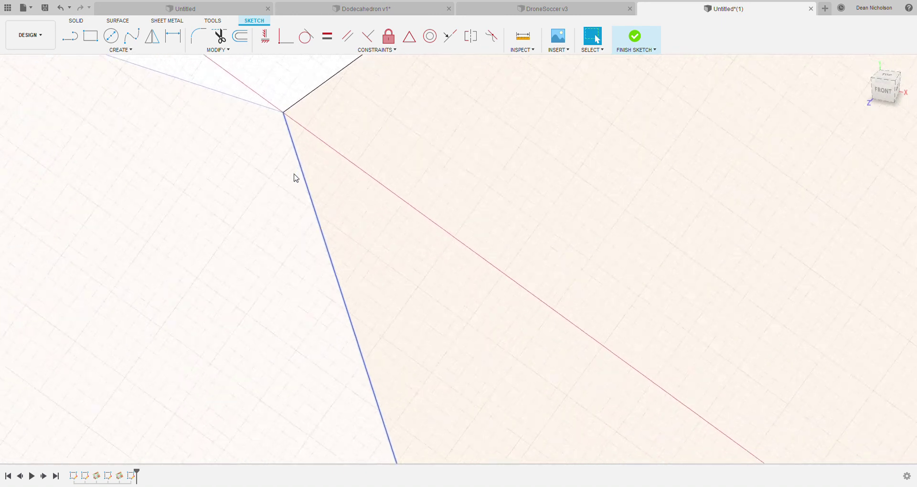
middle_click_drag(286, 131, 357, 219)
scroll(343, 185, "up", 8)
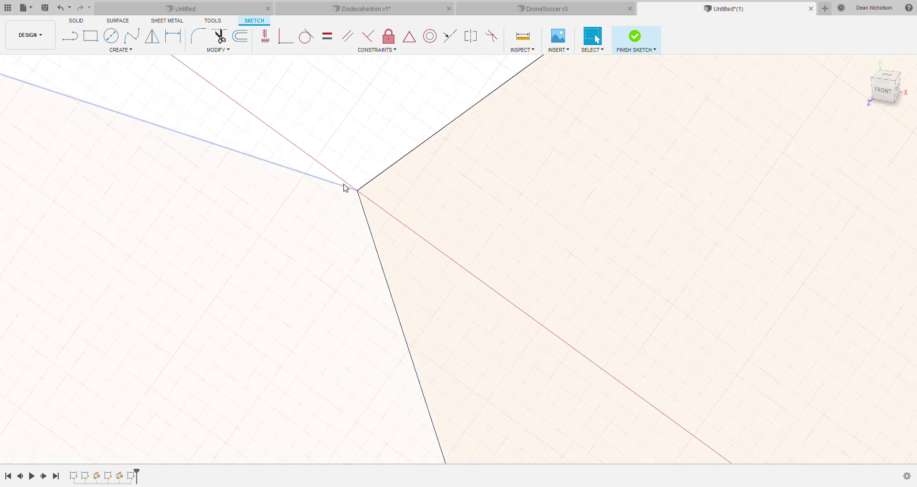
scroll(426, 223, "up", 3)
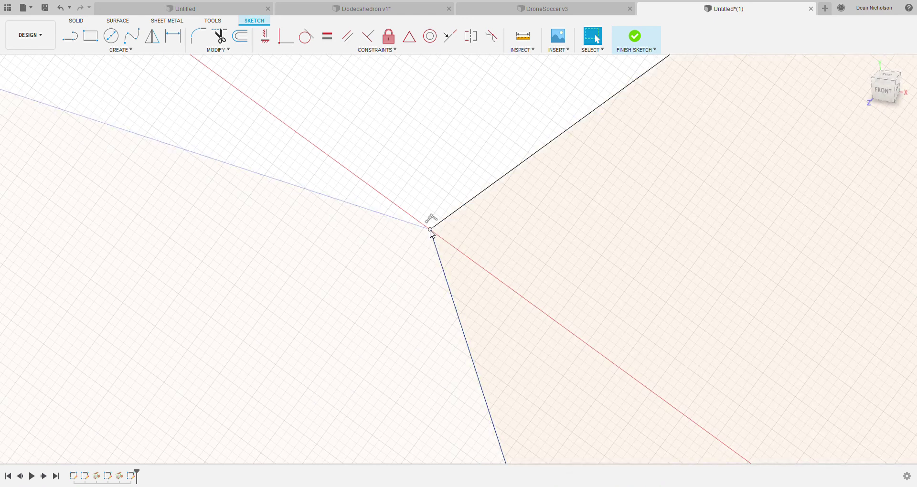
scroll(378, 283, "down", 8)
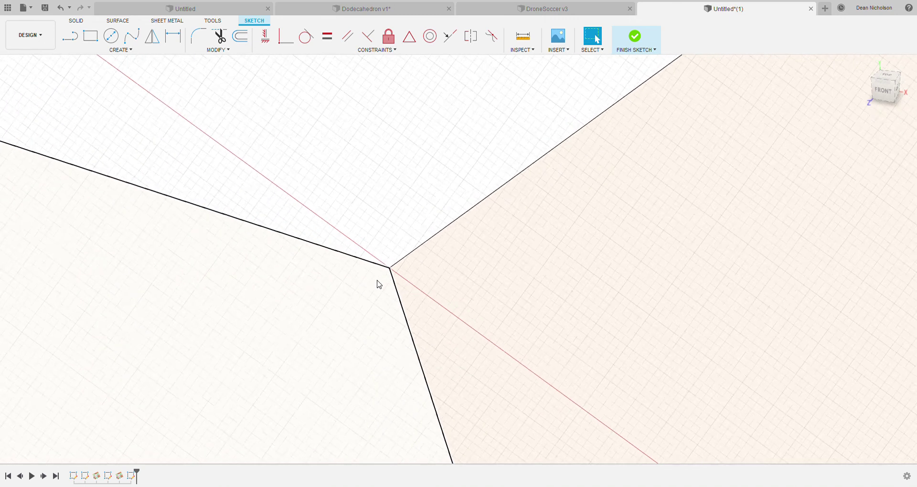
scroll(379, 285, "down", 8)
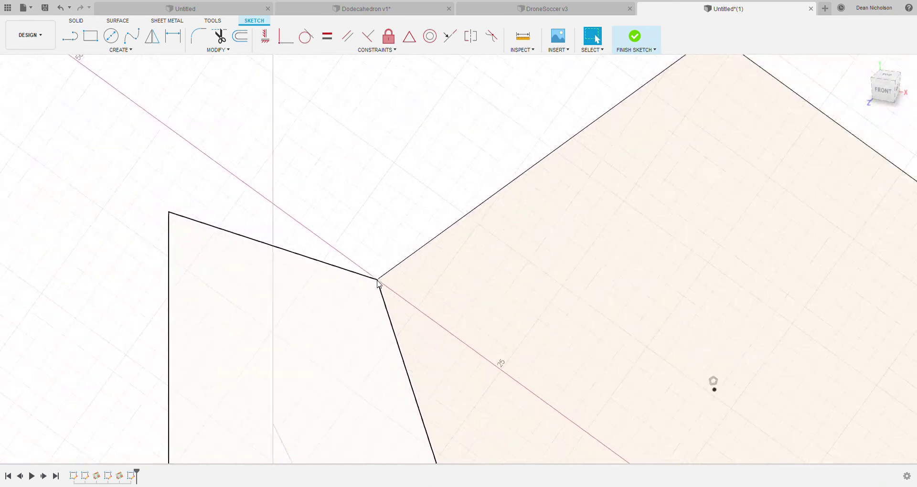
scroll(378, 283, "down", 3)
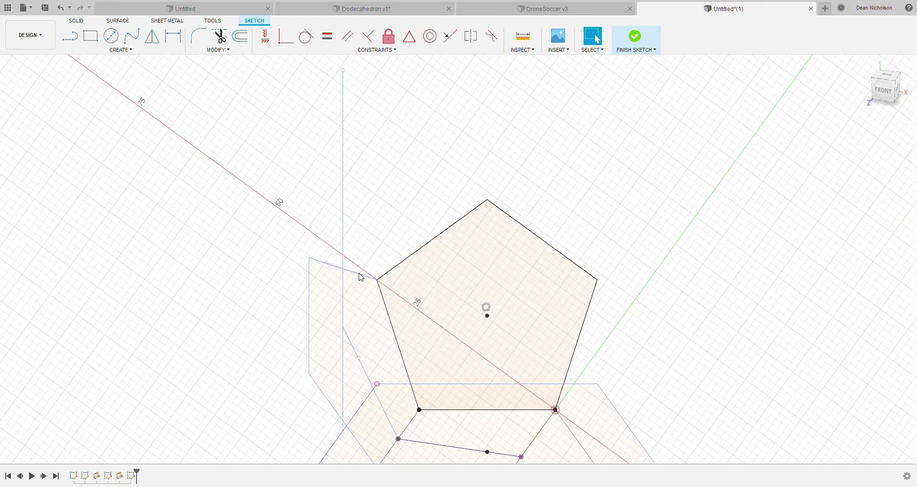
middle_click_drag(355, 215, 246, 143)
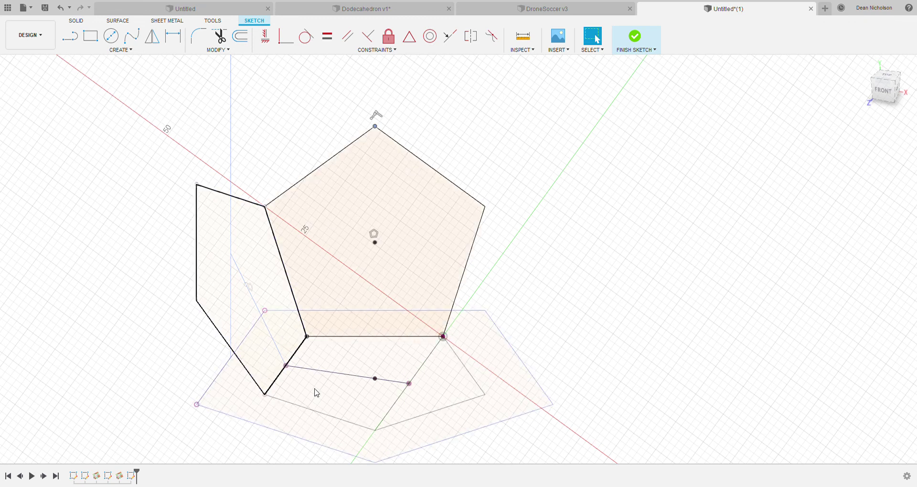
Select all the profile regions that make up the inner base pentagon
left_click(350, 404)
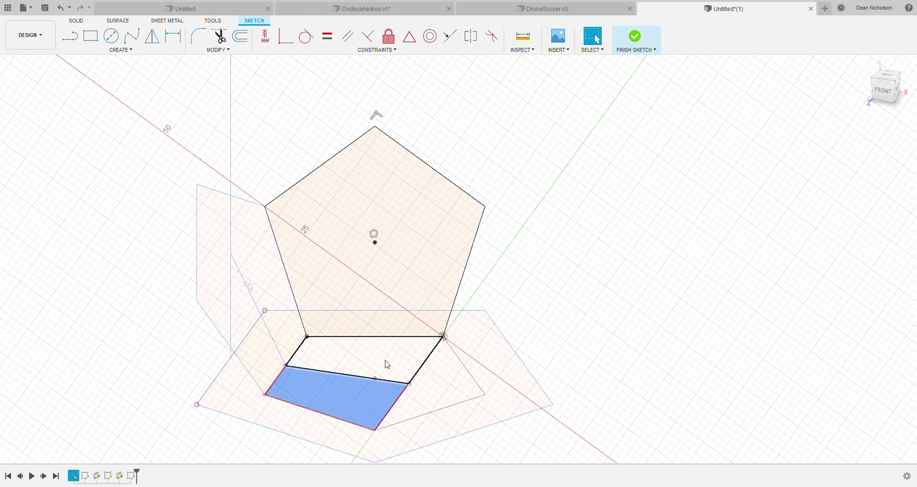
left_click(387, 364)
left_click(442, 382)
left_click(444, 385)
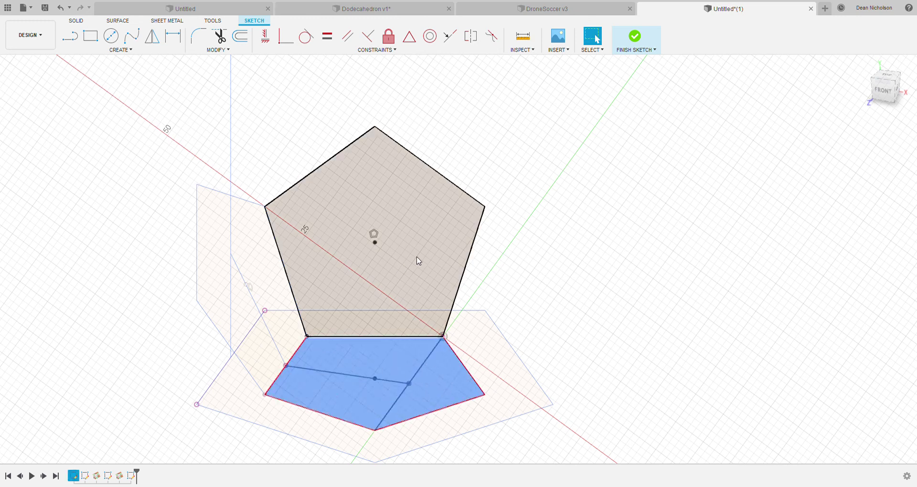